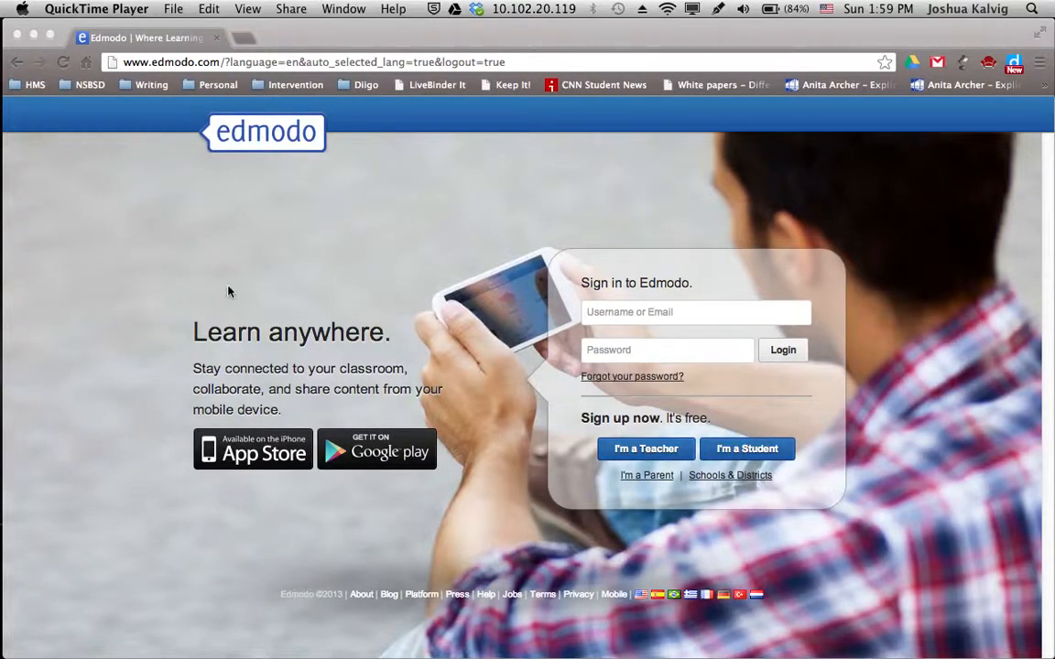
left_click(513, 62)
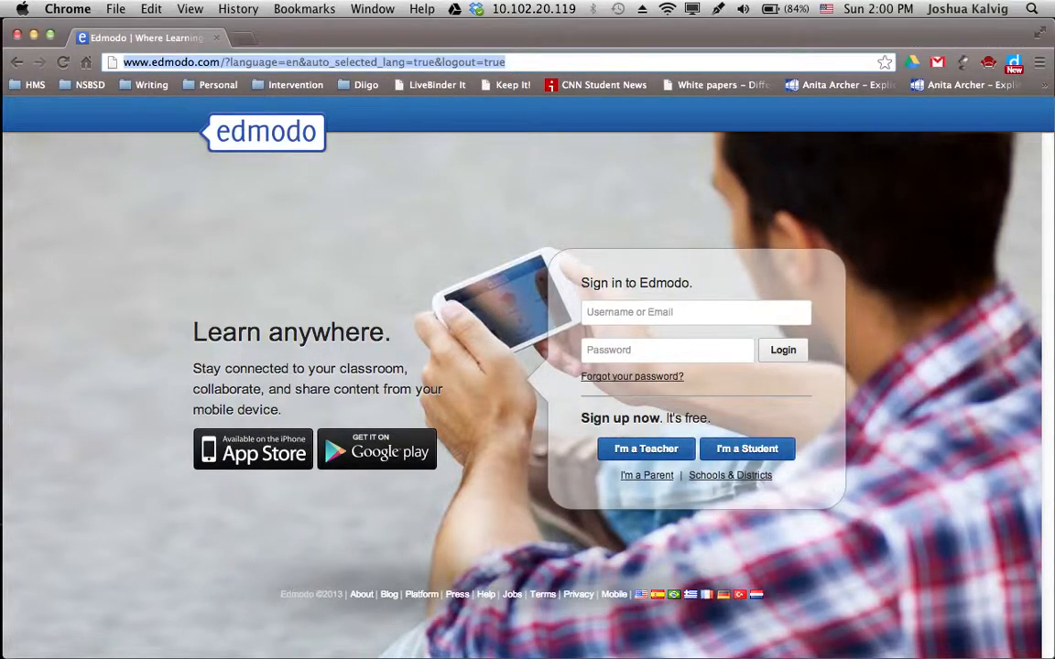
type("www.edmodo.com")
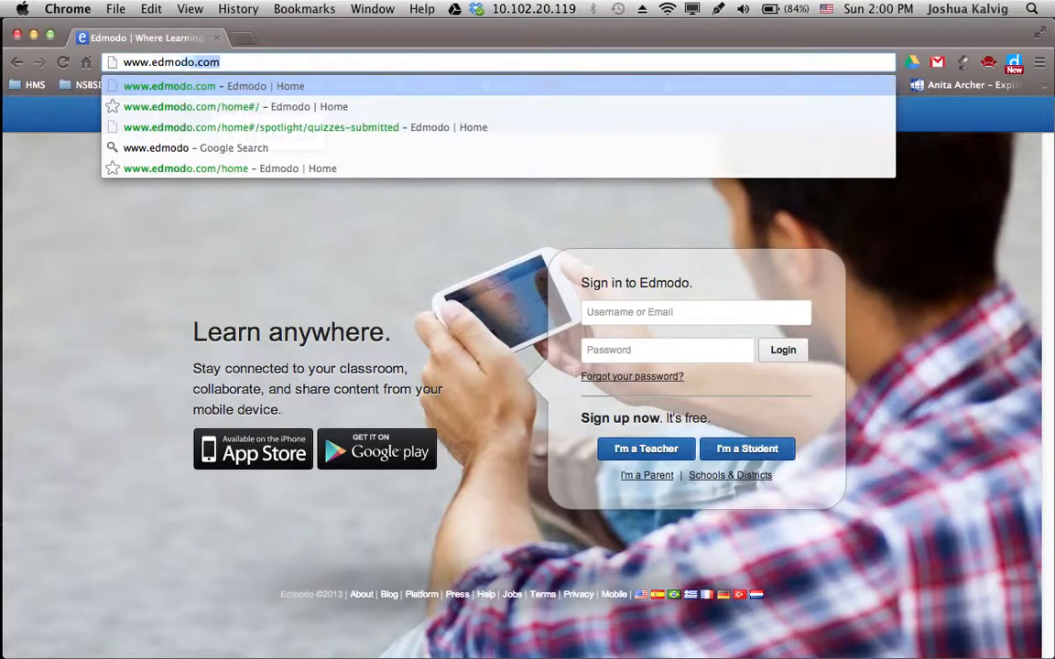
key("Return")
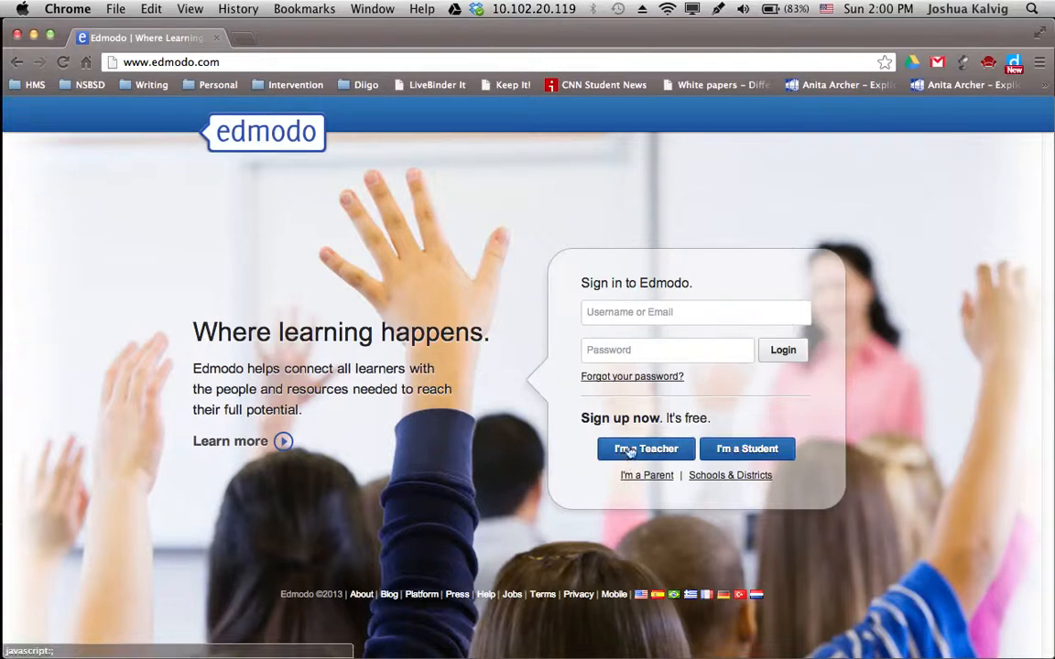
left_click(630, 451)
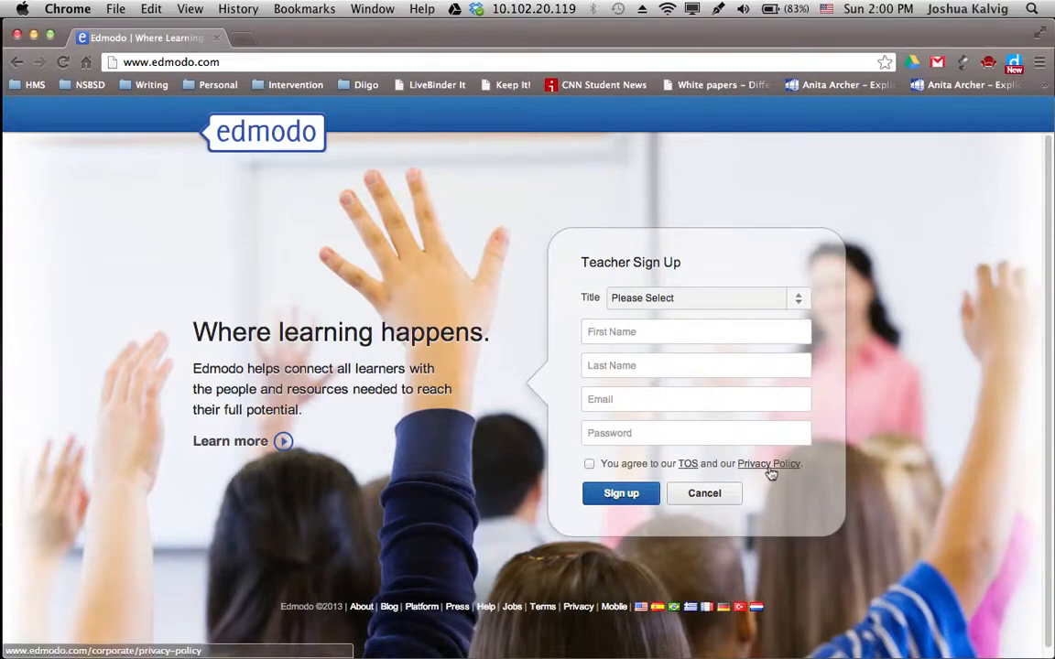
left_click(698, 495)
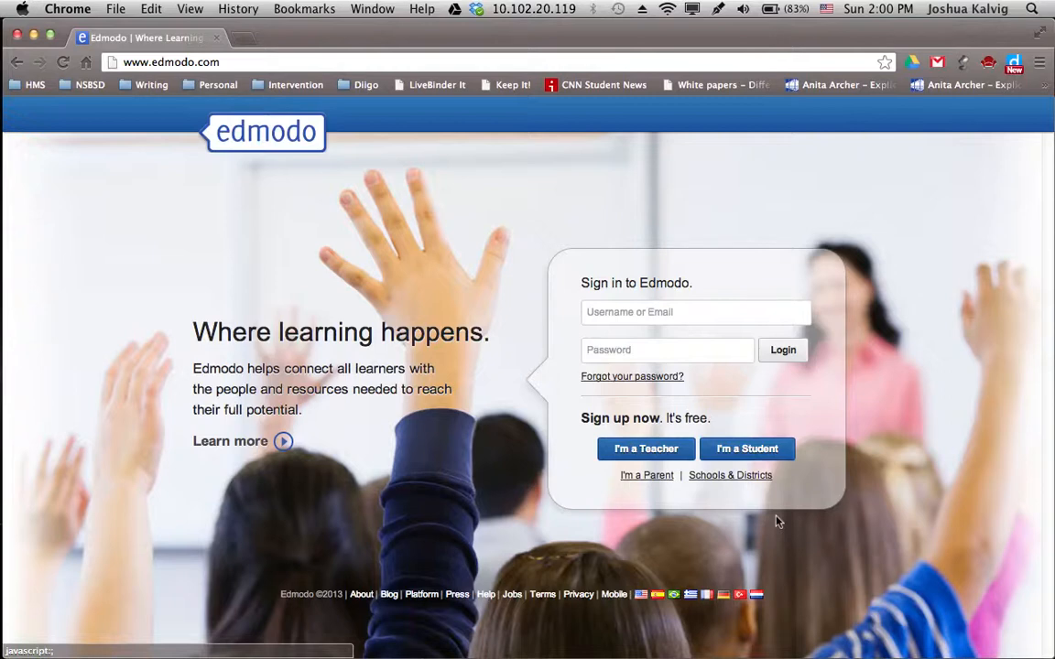
left_click(768, 449)
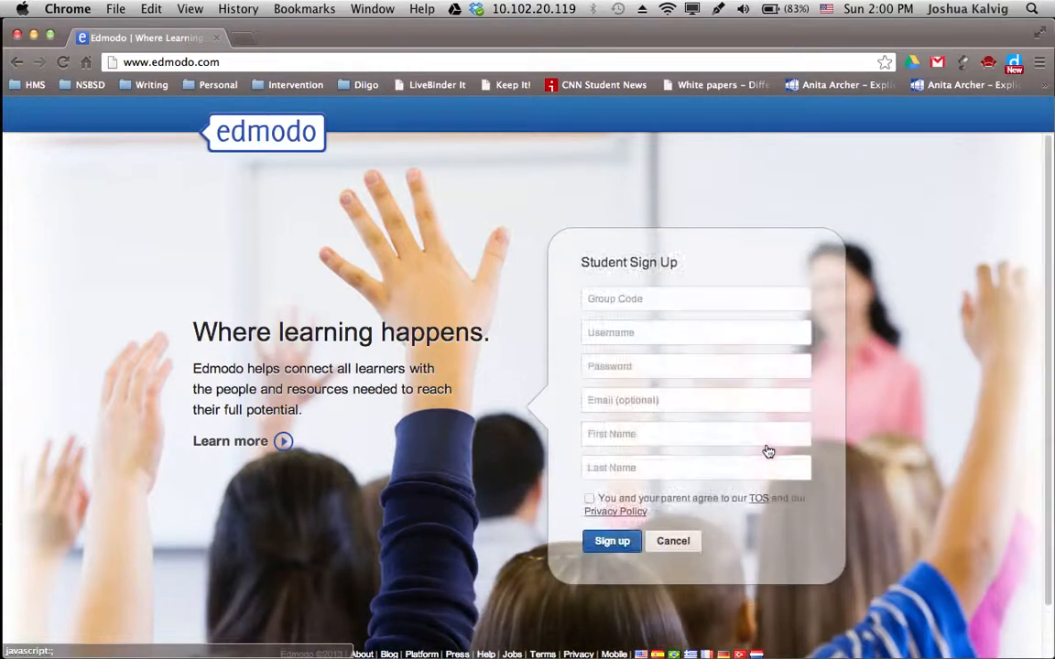
left_click(597, 300)
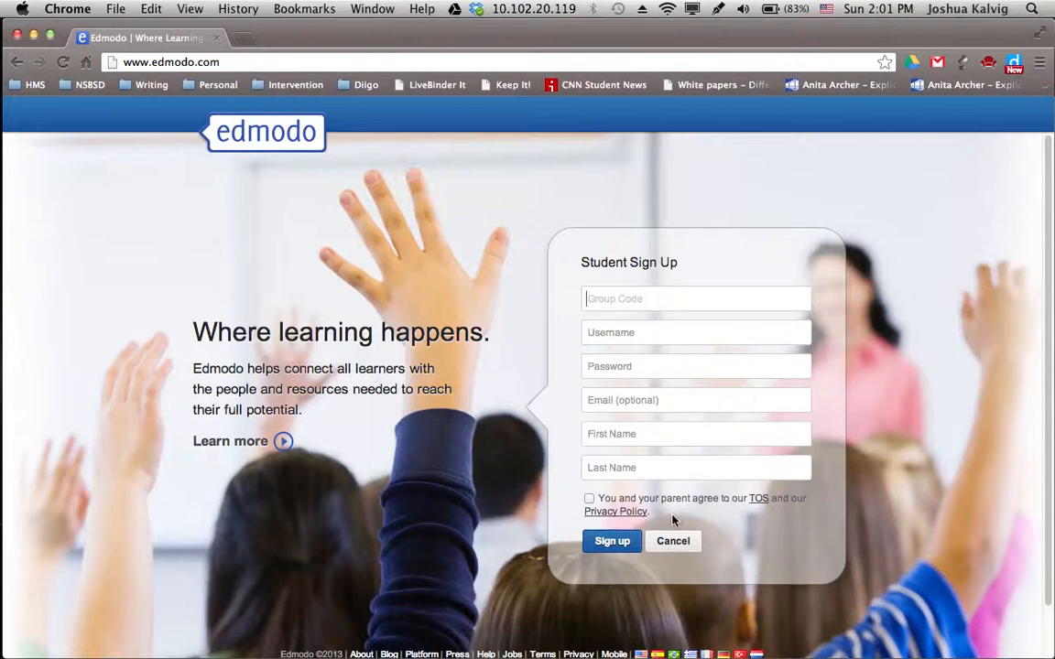
left_click(673, 542)
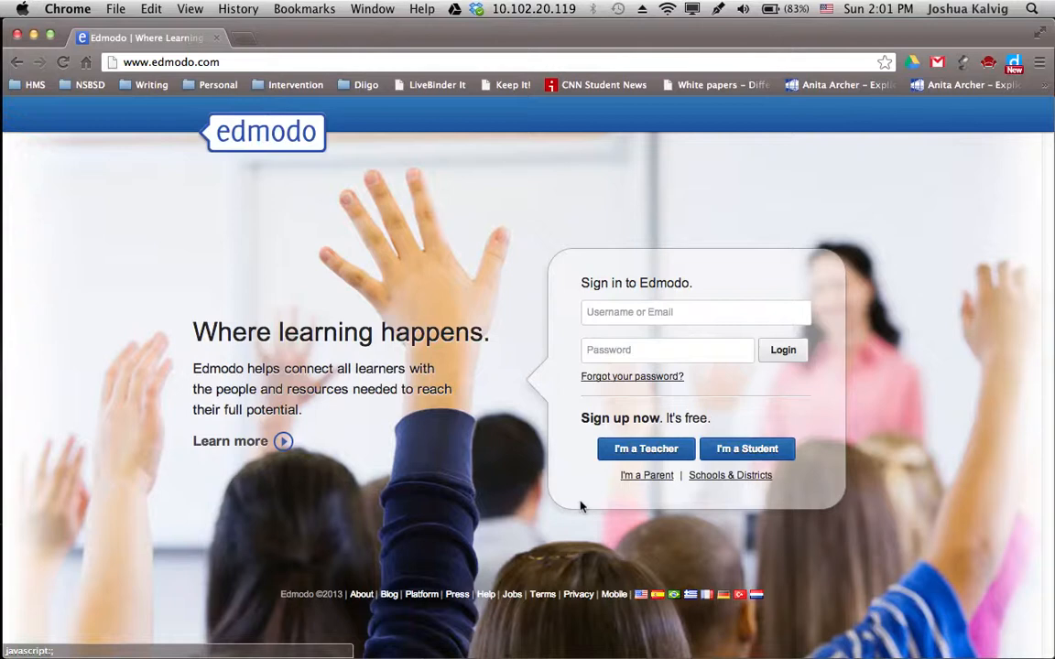
Sign in with the teacher account's e-mail and password
left_click(673, 313)
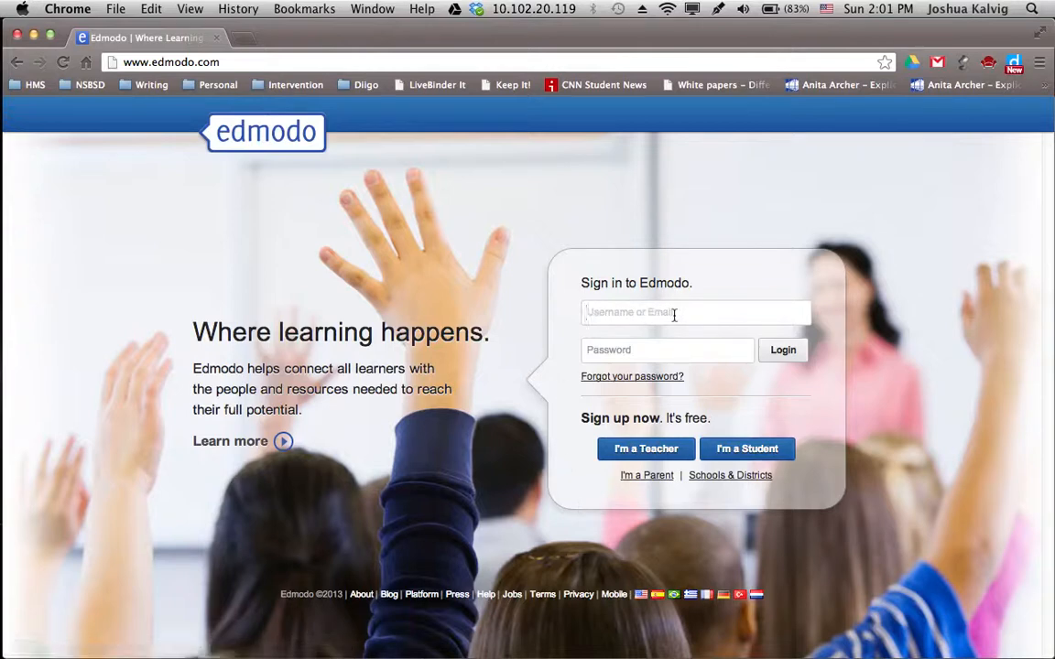
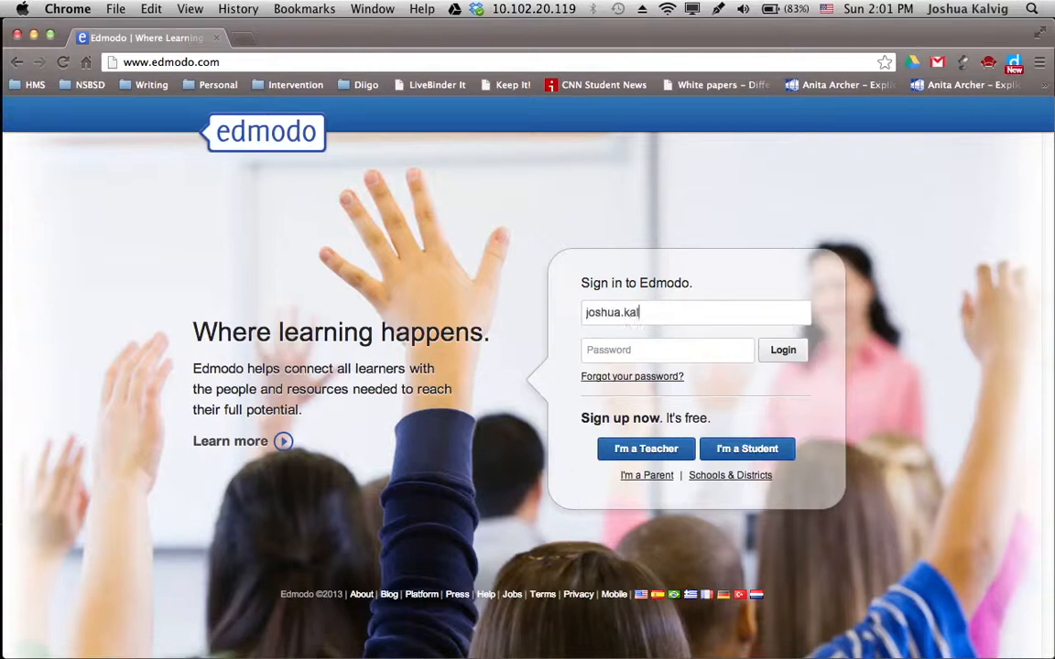
key("Tab")
type("•••••••")
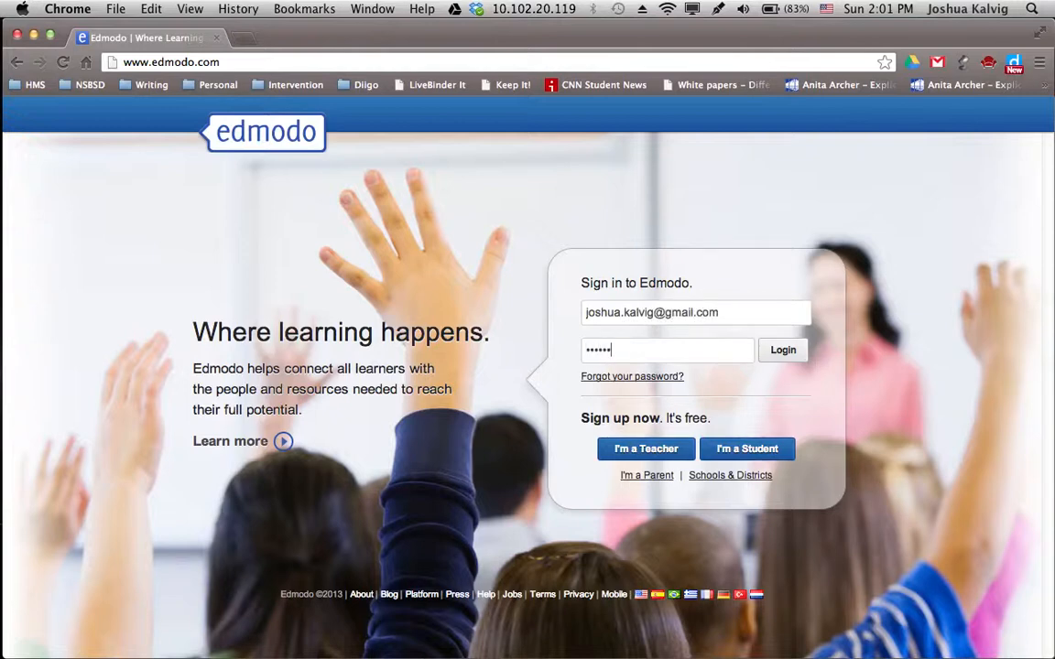
type("•")
key("Return")
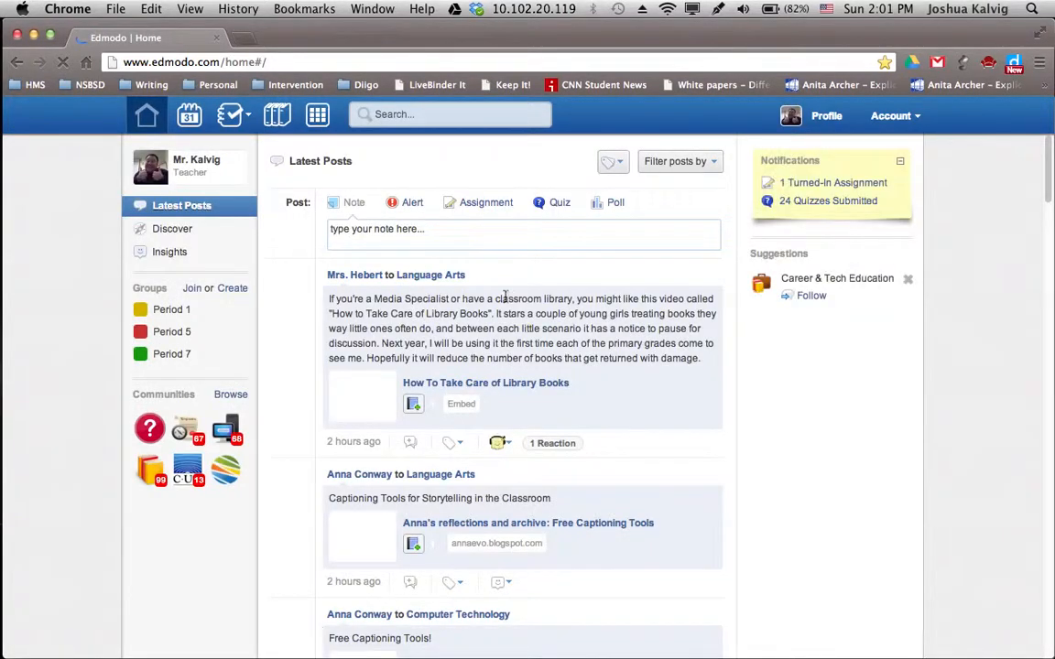
Scroll through the Latest Posts home feed and back up
key("super+Tab")
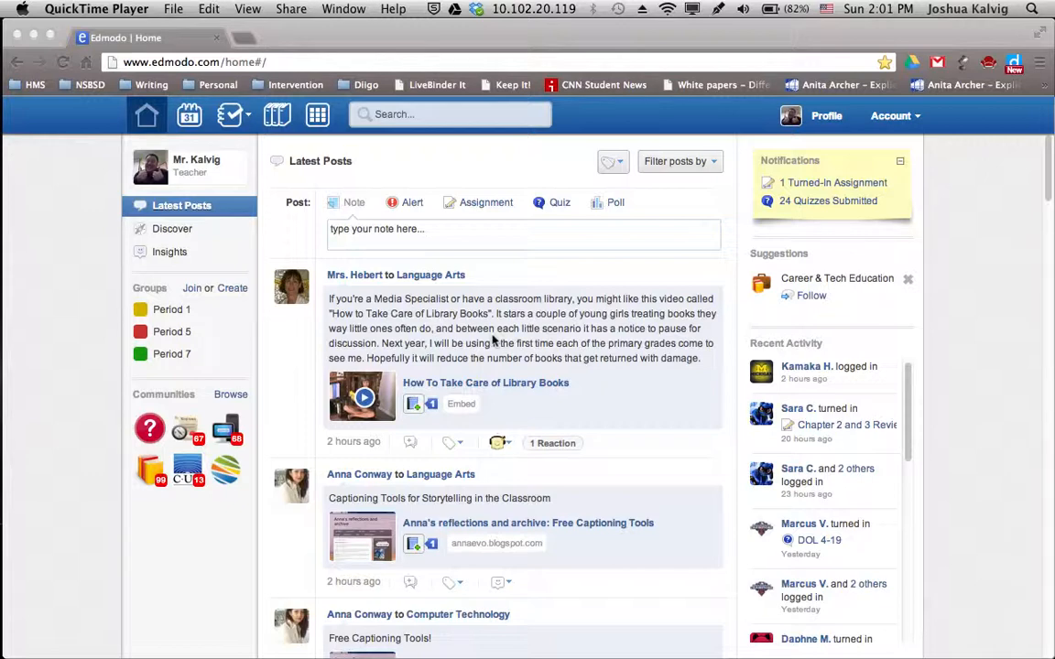
scroll(493, 340, "down", 5)
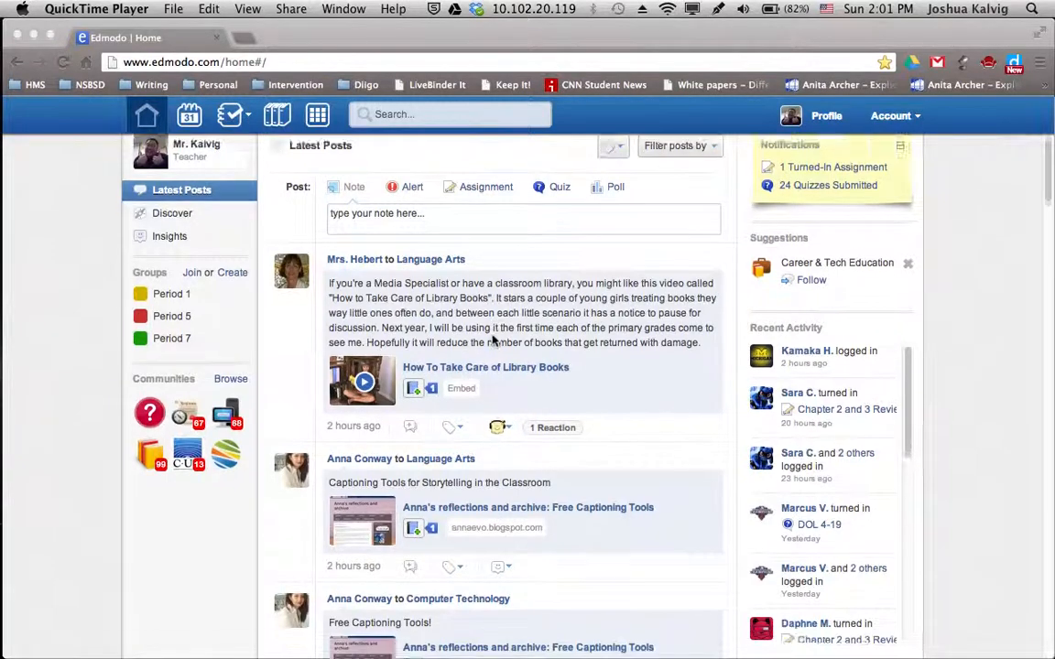
scroll(493, 339, "down", 3)
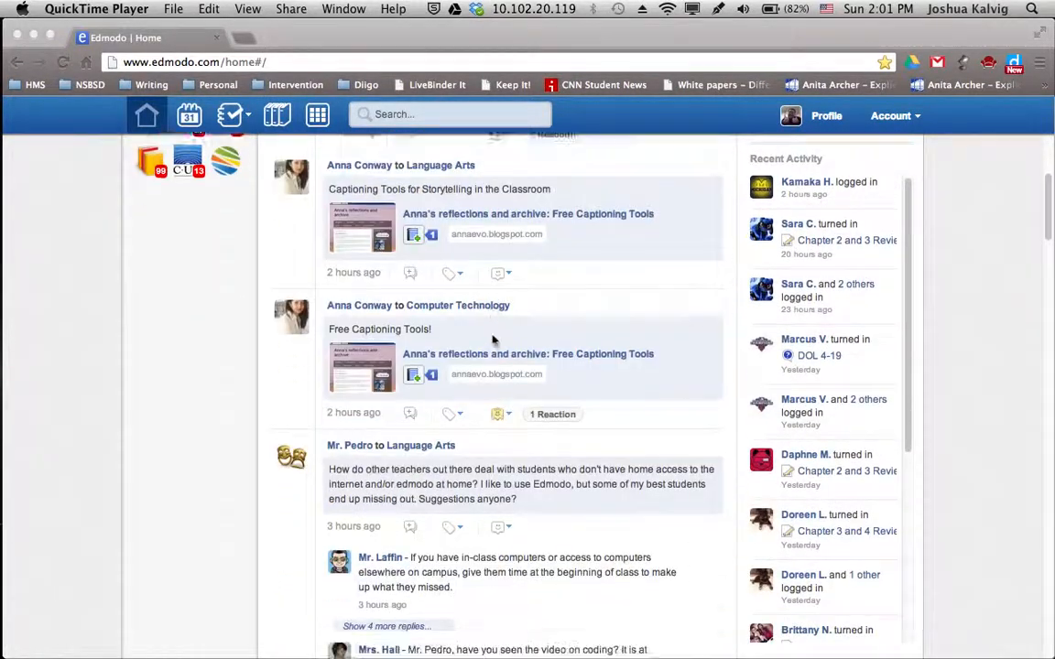
scroll(493, 339, "down", 2)
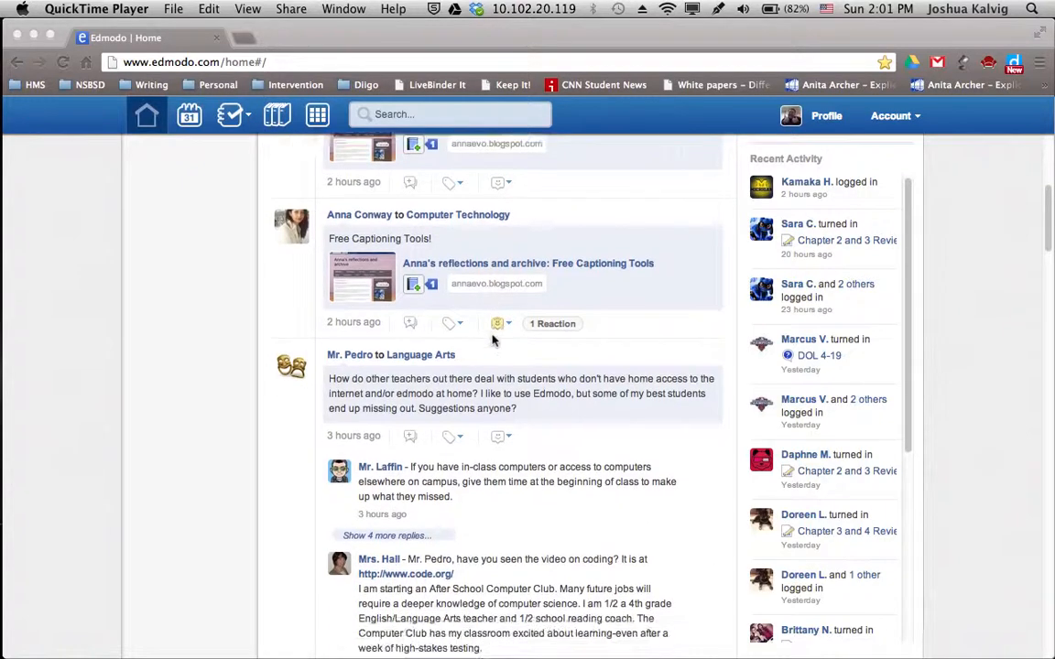
scroll(493, 340, "down", 1)
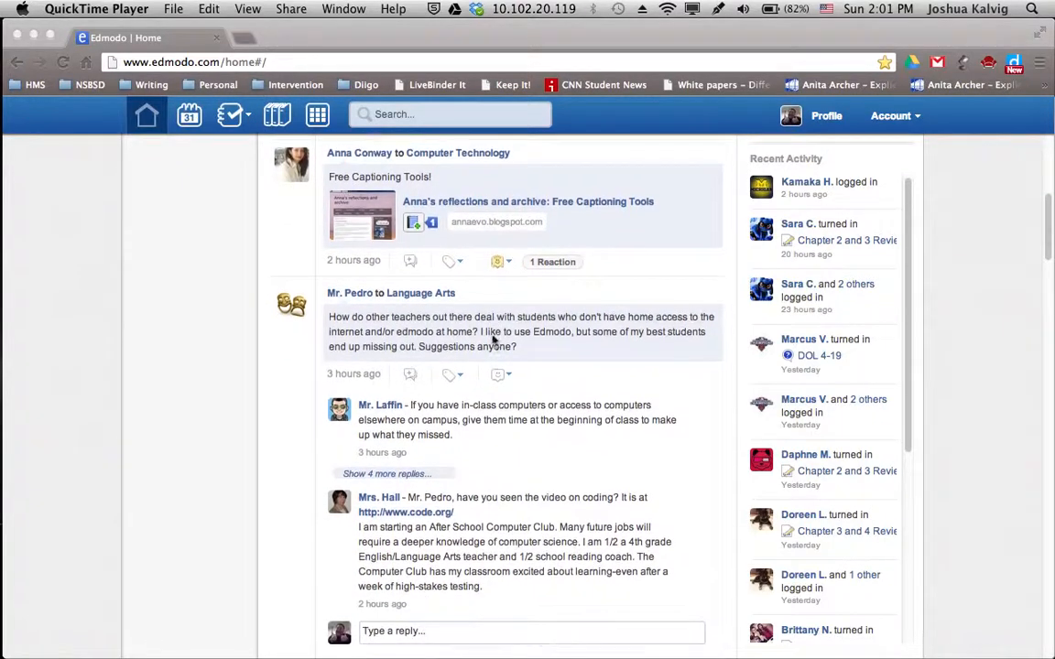
scroll(493, 339, "down", 7)
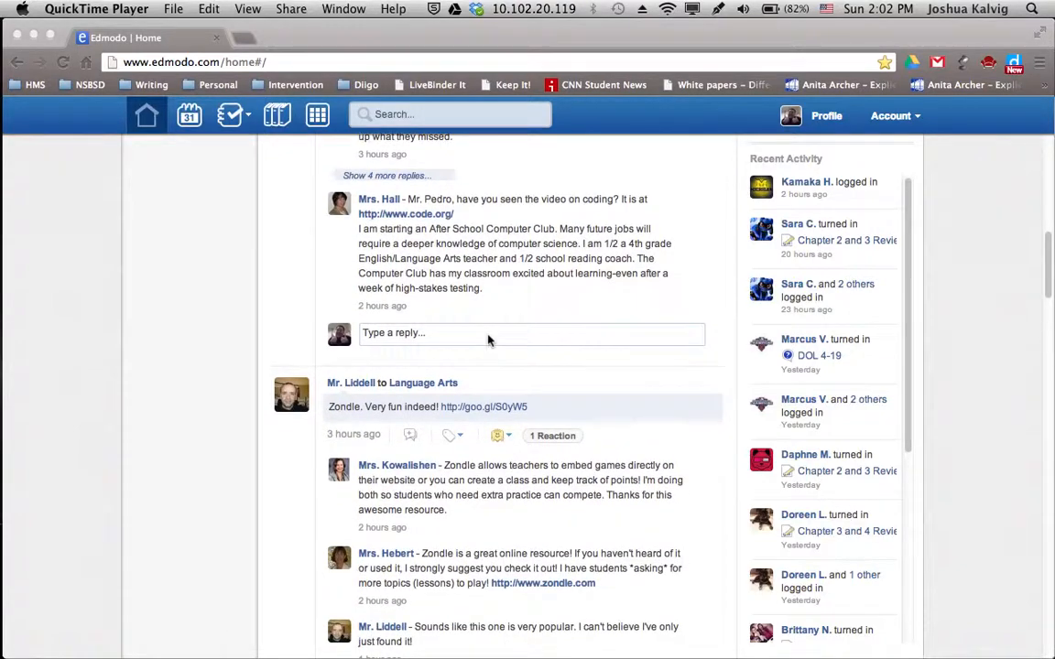
scroll(488, 341, "up", 15)
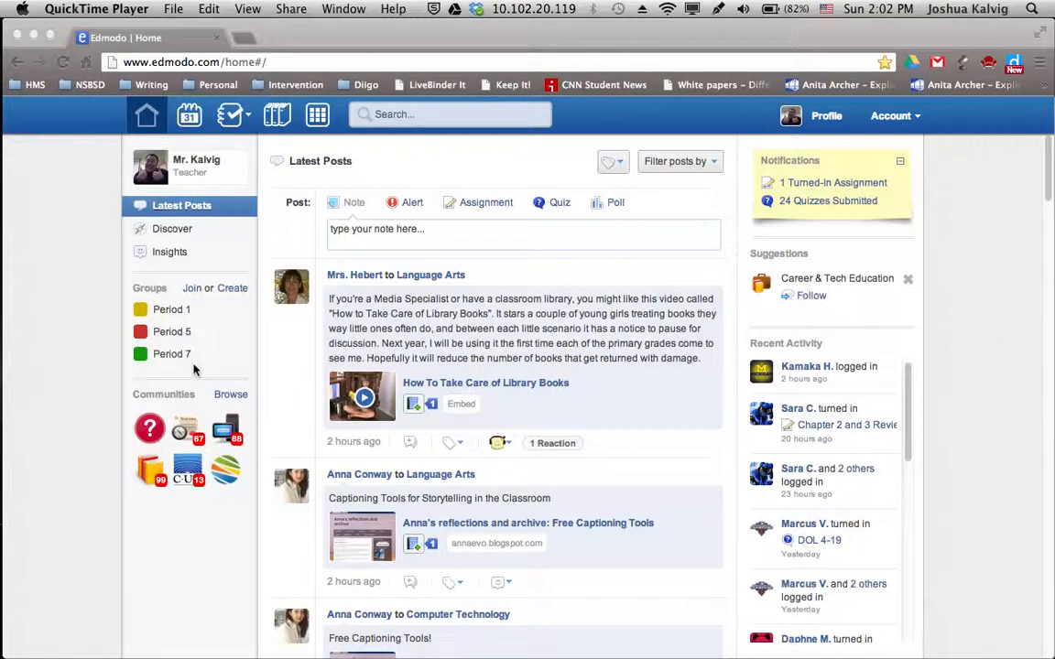
Open the Period 1 group from the sidebar and scroll through its posts
left_click(161, 314)
left_click(160, 314)
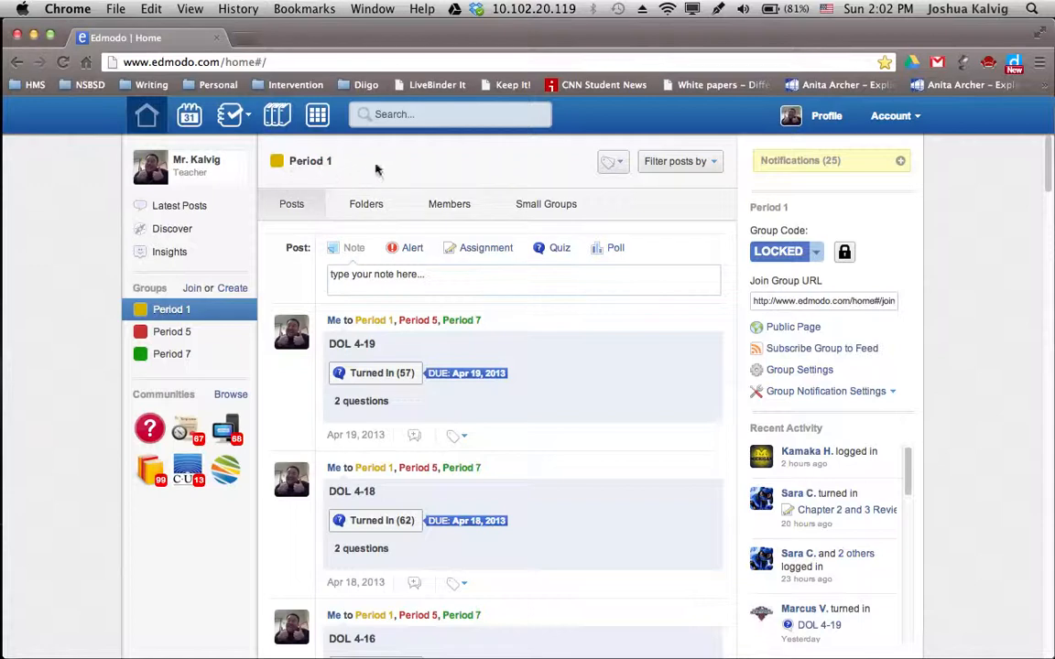
scroll(665, 365, "down", 5)
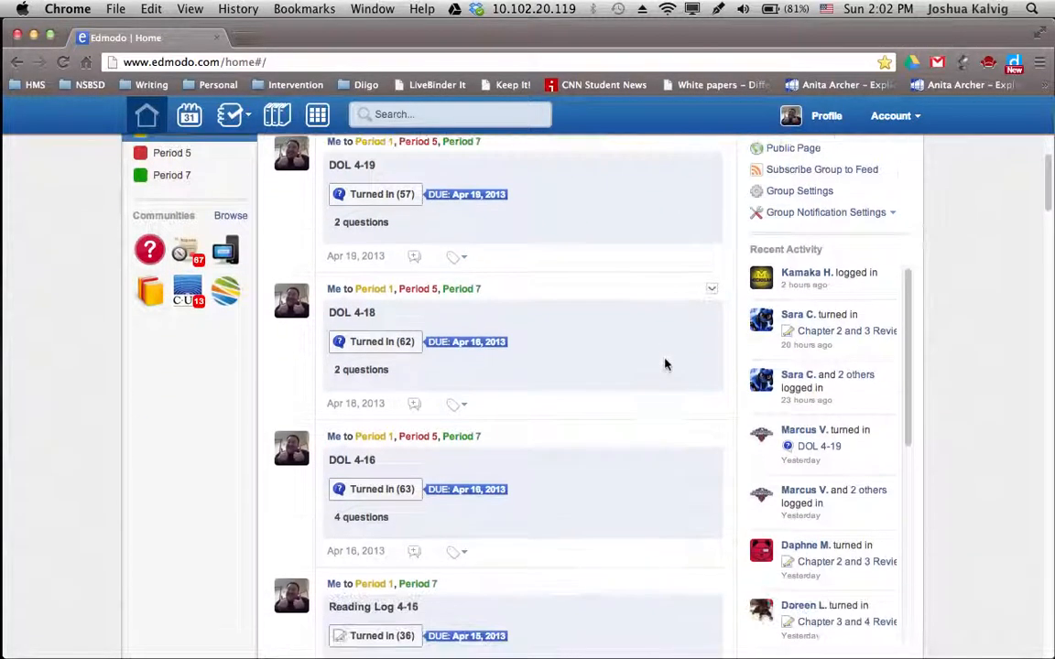
scroll(664, 365, "down", 5)
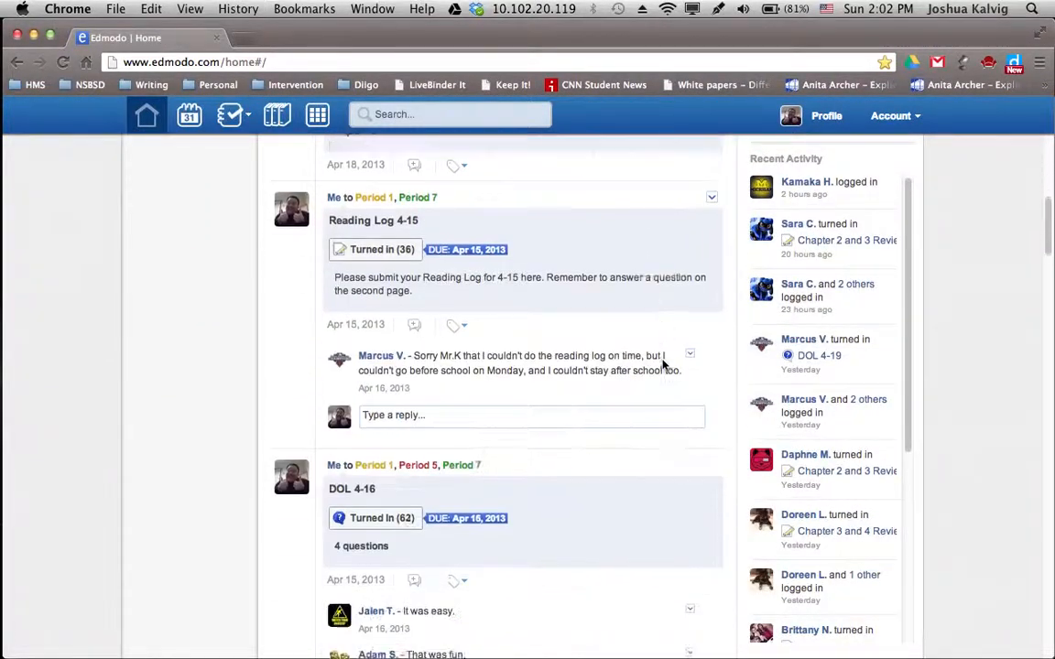
scroll(663, 360, "down", 12)
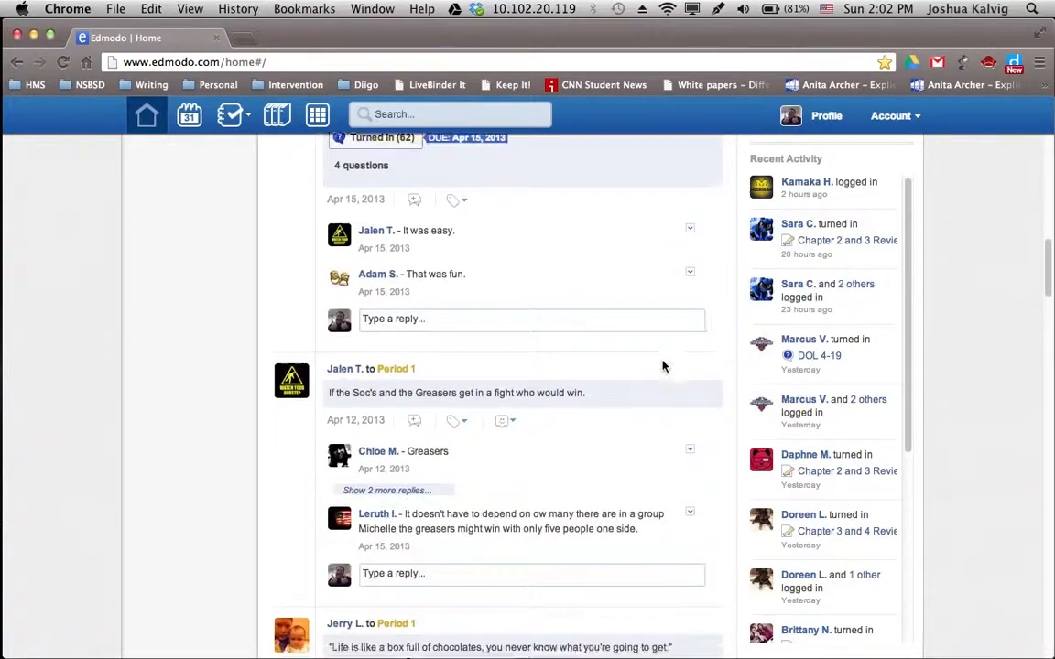
scroll(665, 366, "down", 7)
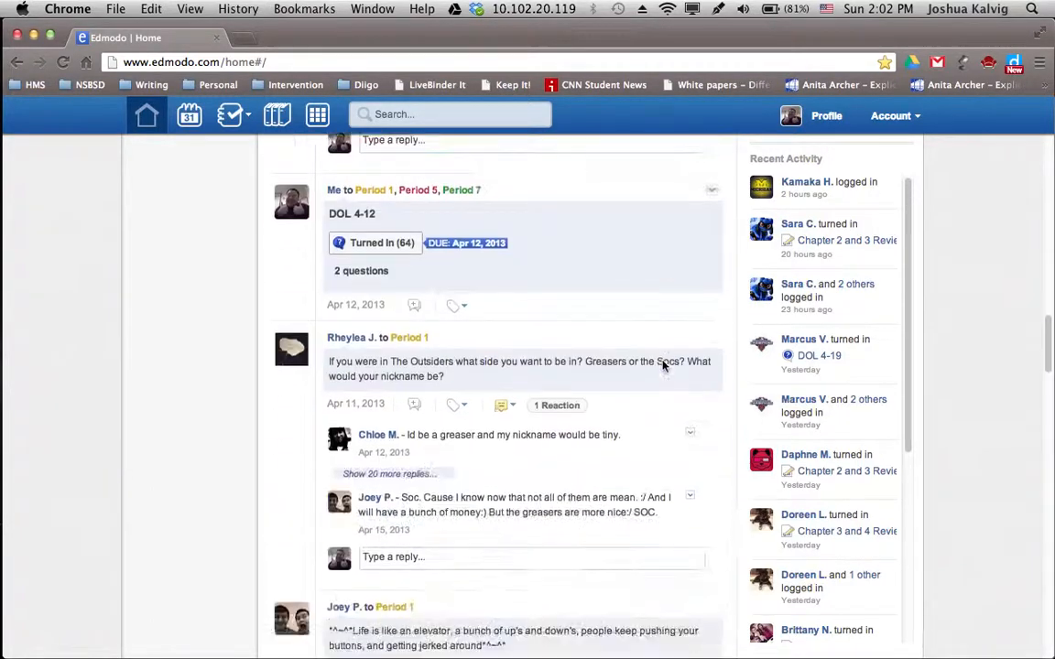
scroll(665, 365, "up", 5)
scroll(662, 365, "up", 15)
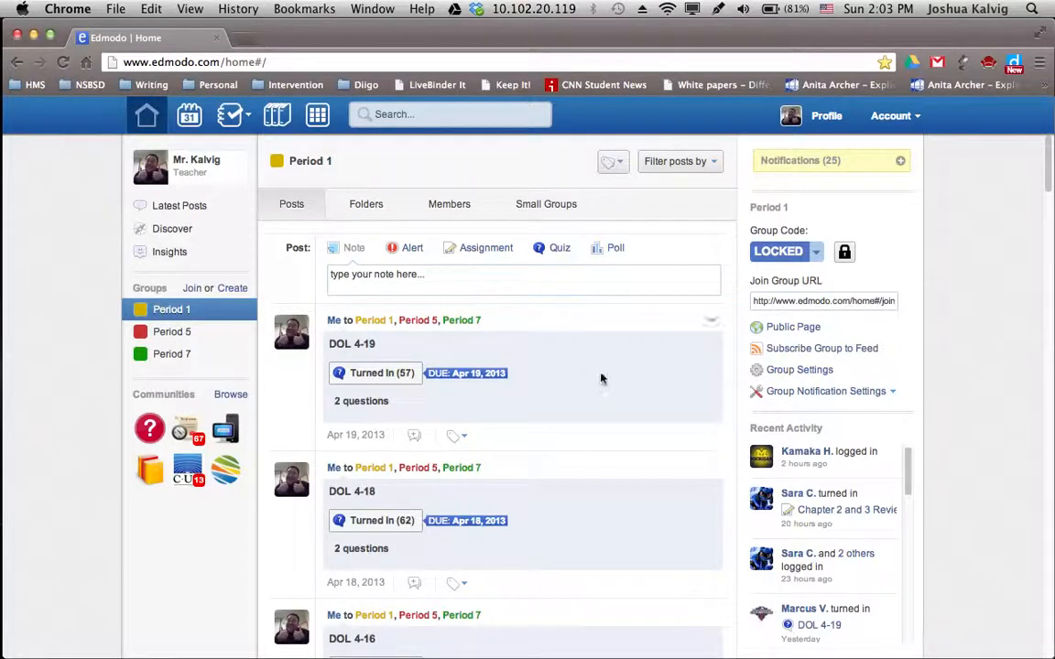
scroll(542, 344, "down", 1)
Start a Period 1 note and try 'Period' in the Send to field, then clear it
left_click(425, 274)
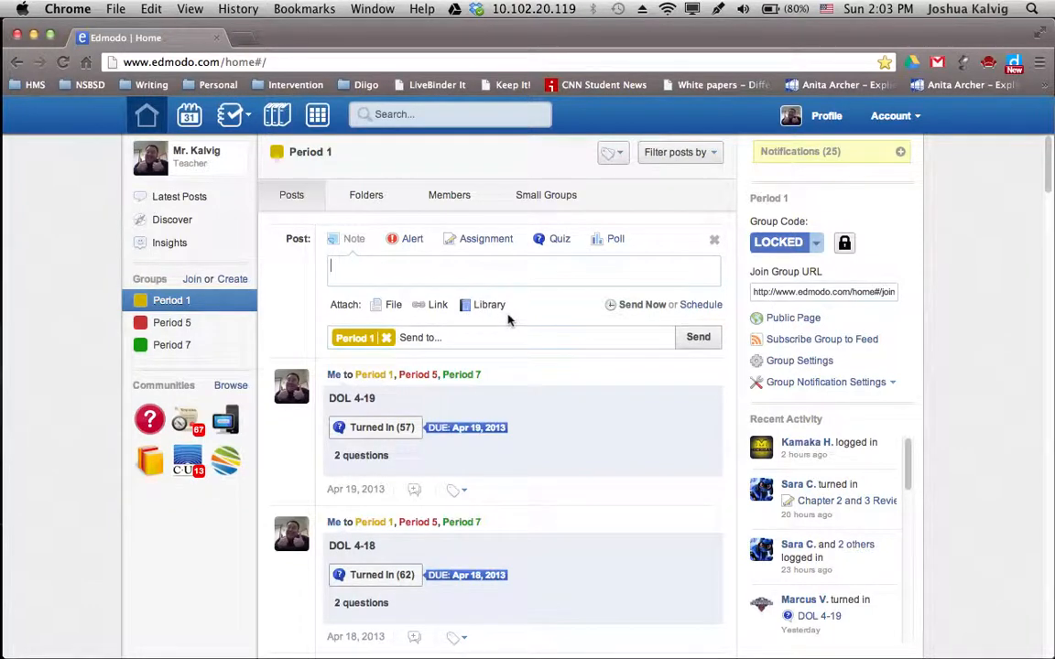
left_click(455, 339)
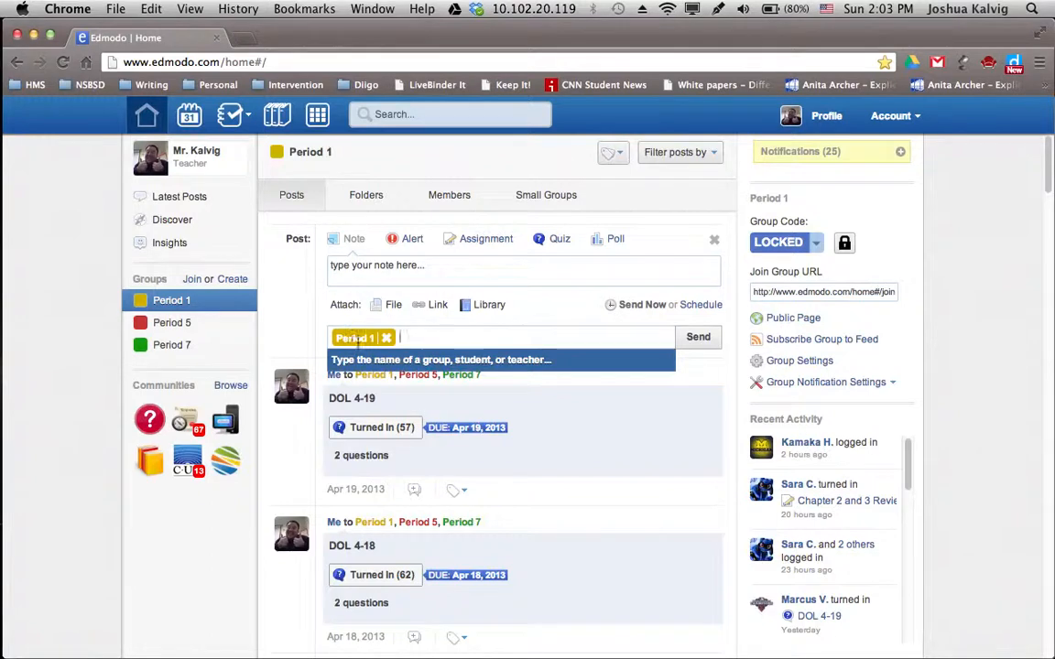
type("Period")
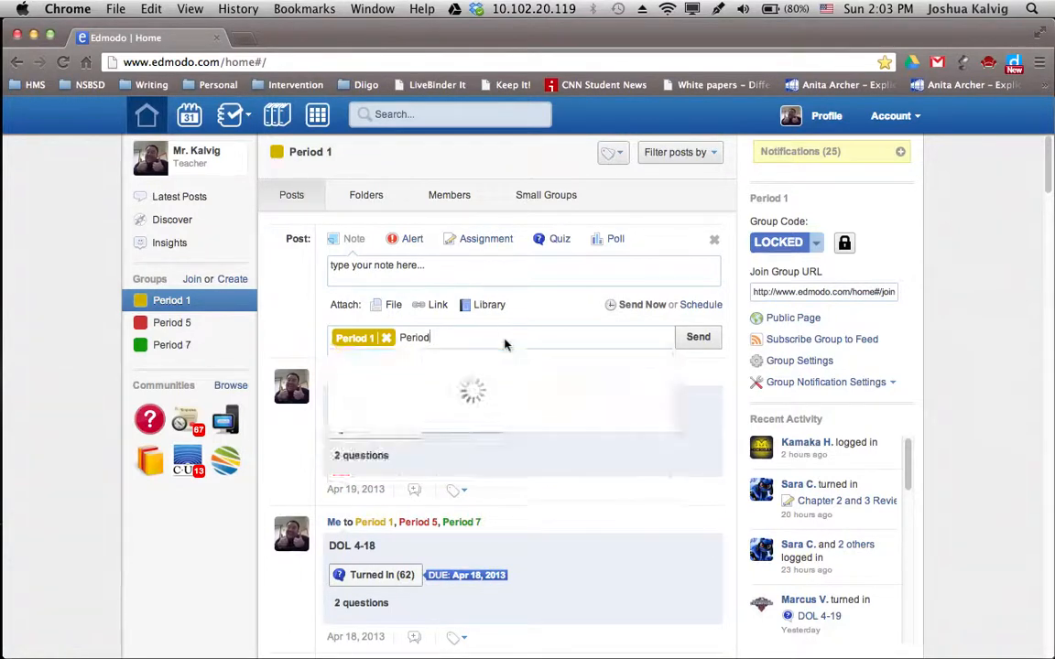
key("BackSpace")
key("BackSpace")
key("BackSpace")
key("BackSpace")
key("BackSpace")
key("BackSpace")
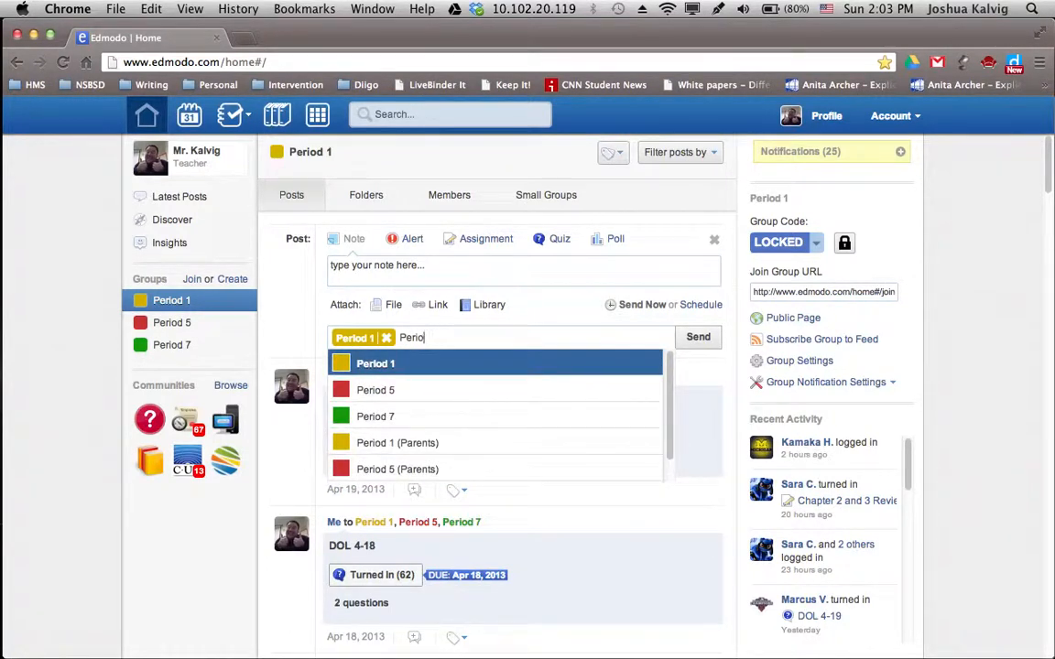
left_click(579, 301)
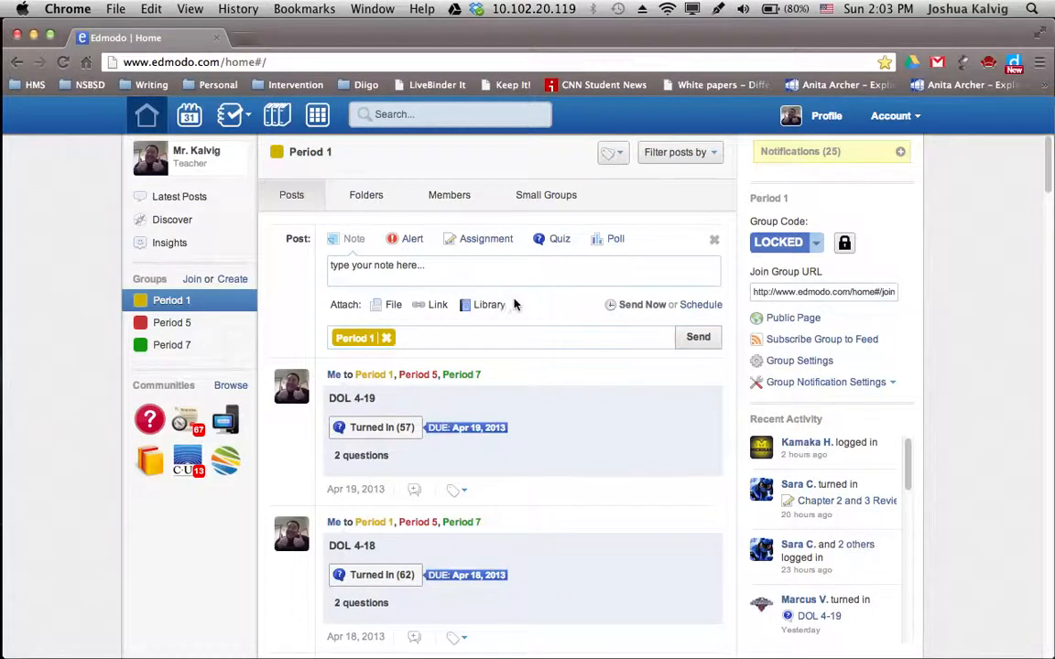
scroll(578, 415, "down", 15)
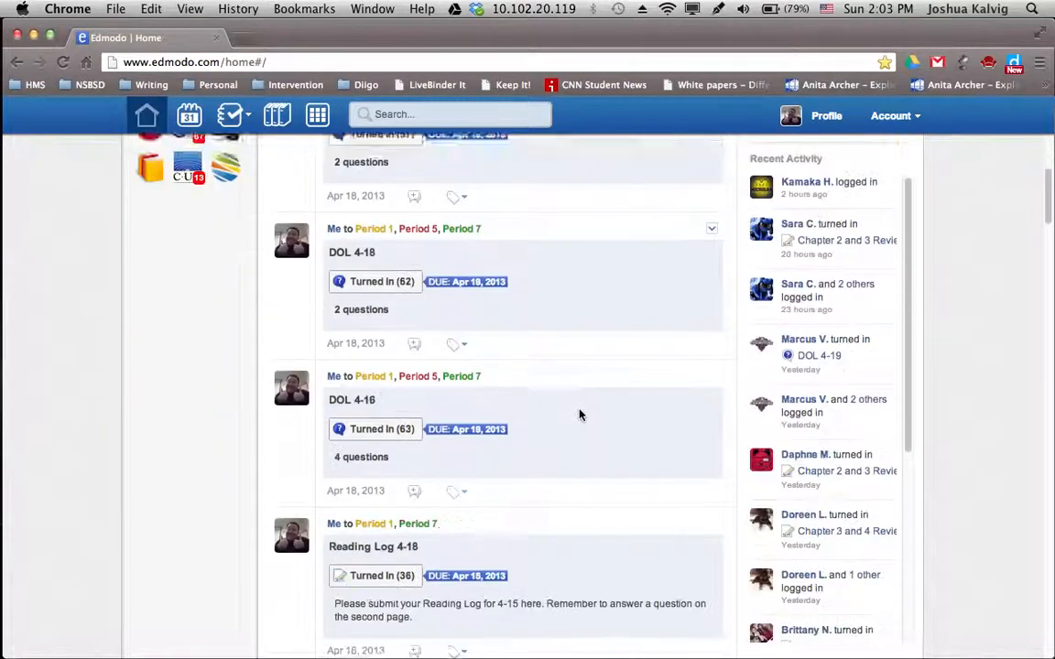
Scroll down through older Period 1 posts, then back up to the DOL 4-19 quiz
scroll(579, 412, "down", 20)
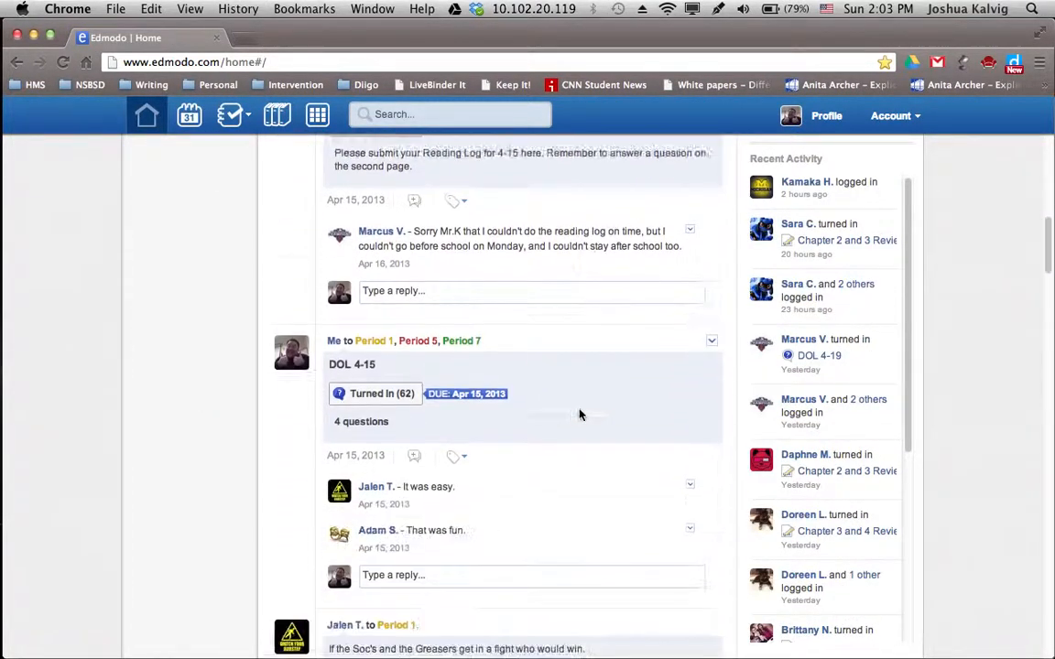
scroll(572, 418, "down", 7)
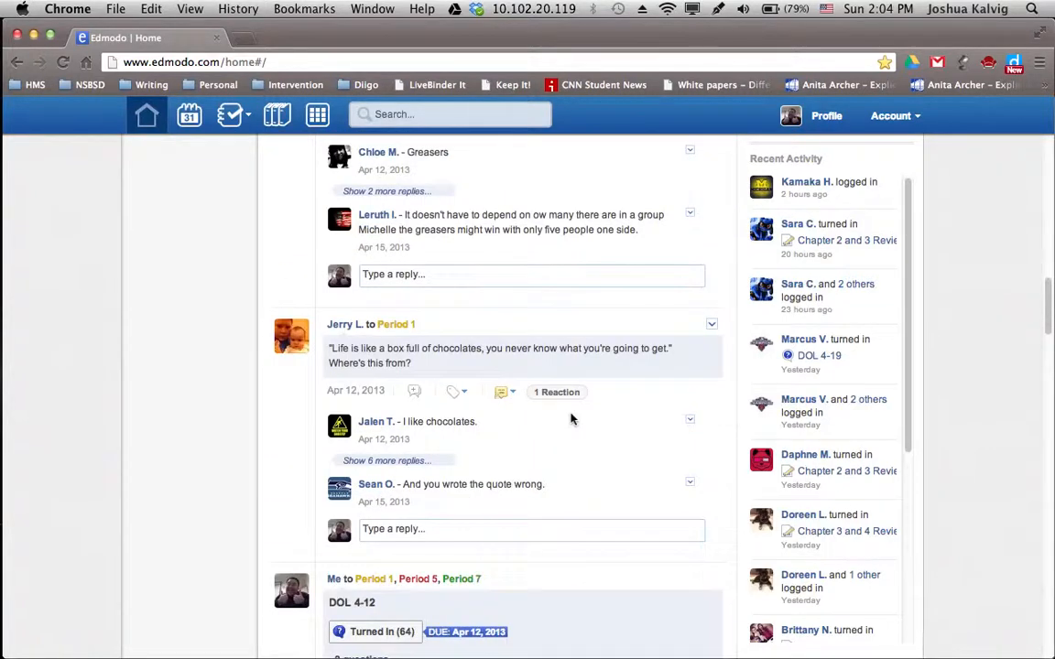
scroll(572, 419, "down", 4)
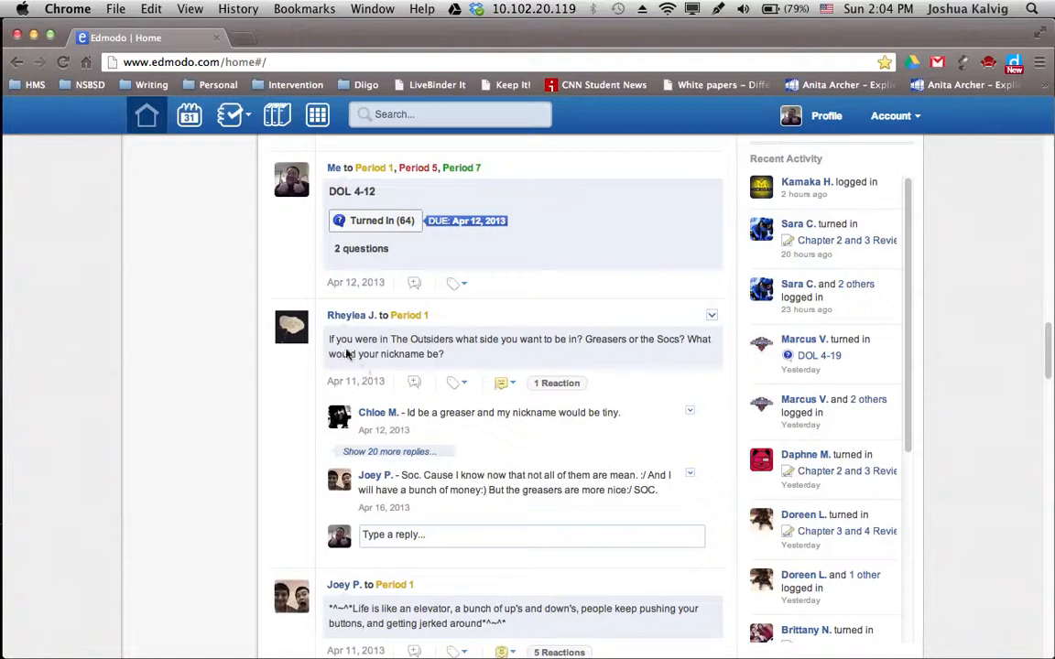
scroll(478, 356, "down", 2)
scroll(477, 353, "down", 5)
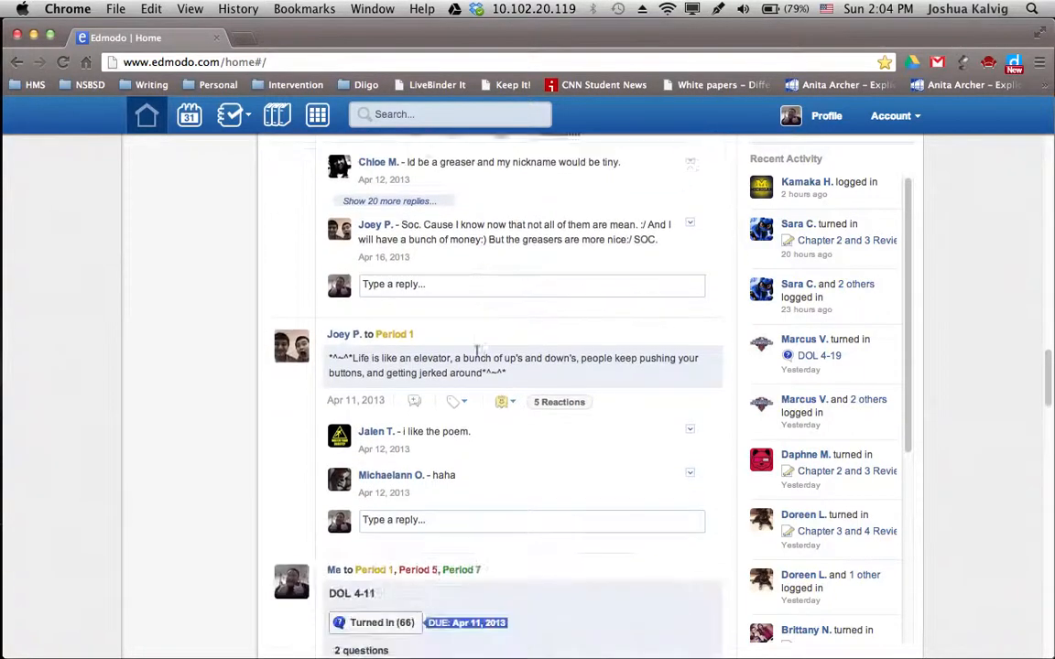
scroll(477, 355, "down", 18)
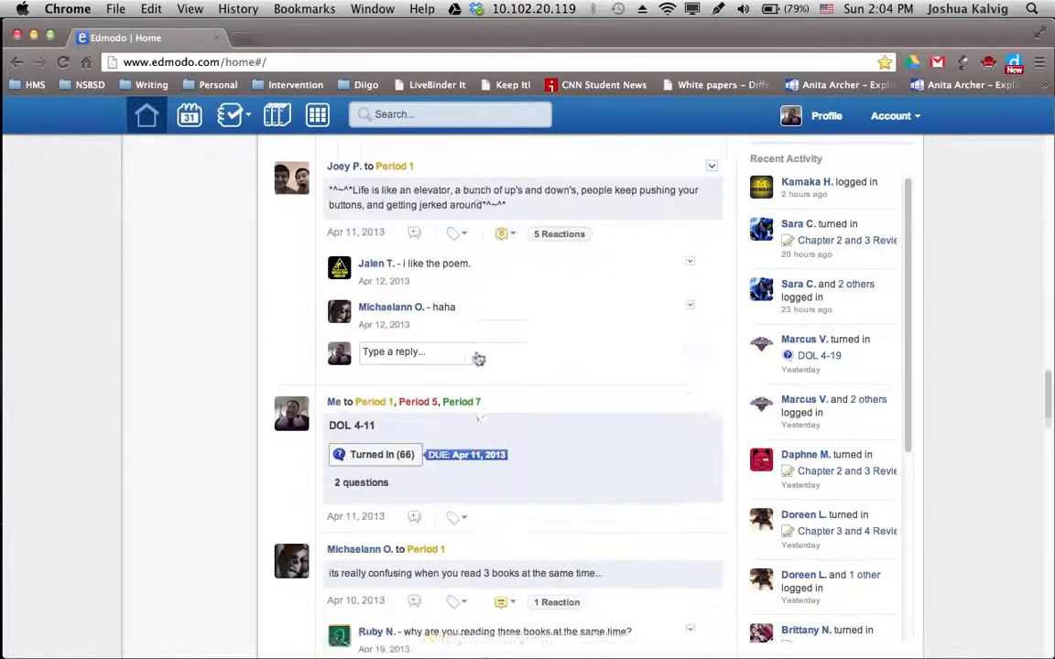
scroll(478, 358, "down", 18)
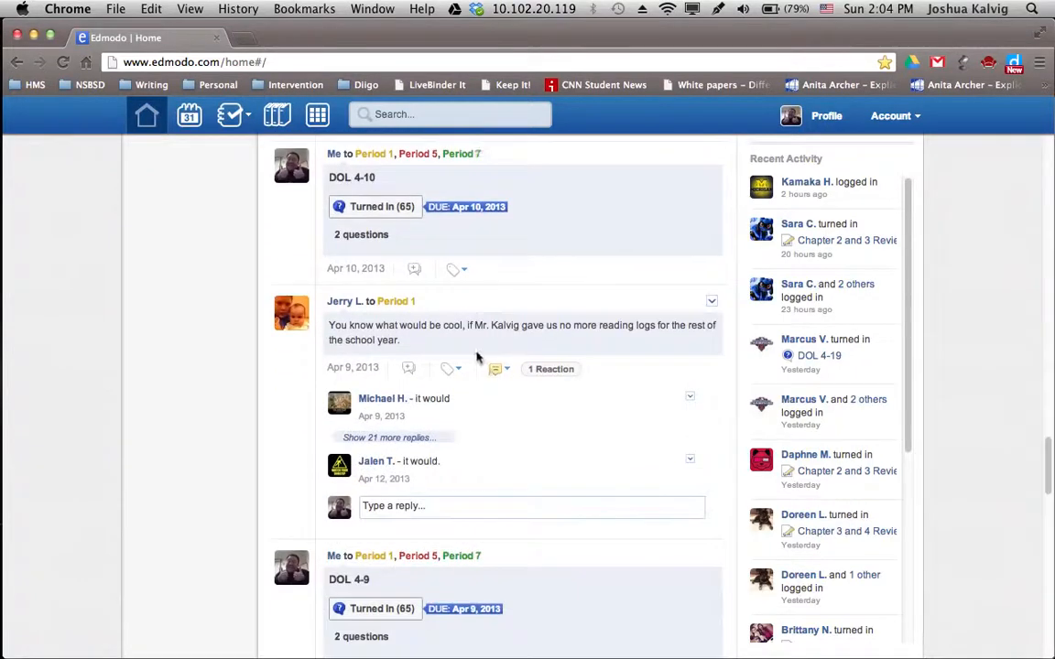
scroll(476, 364, "down", 2)
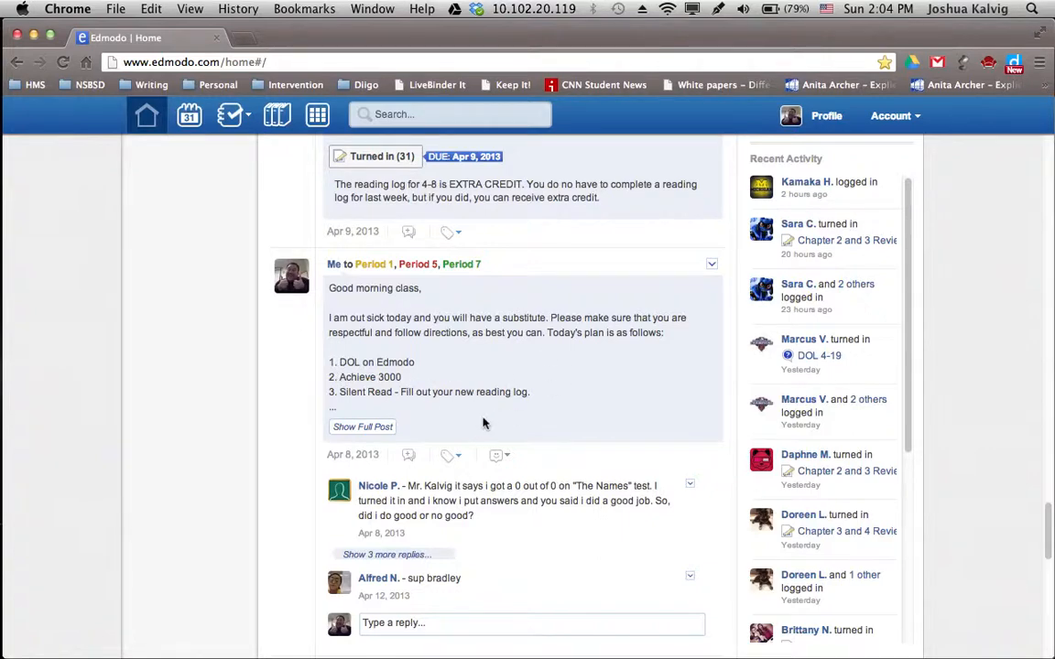
scroll(483, 423, "down", 4)
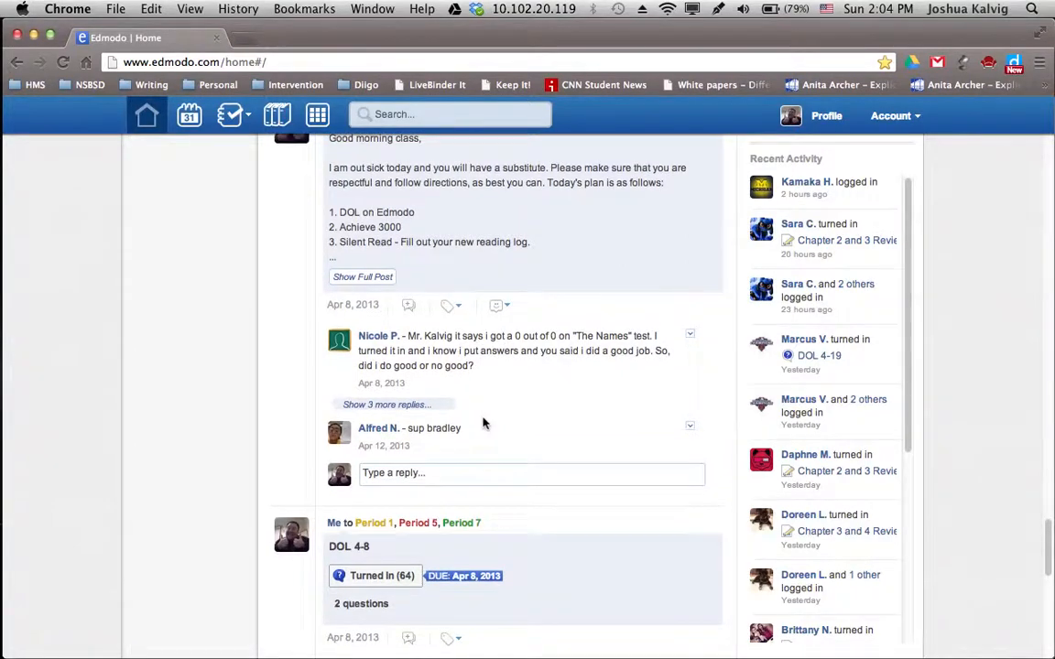
scroll(484, 423, "up", 15)
scroll(483, 423, "up", 20)
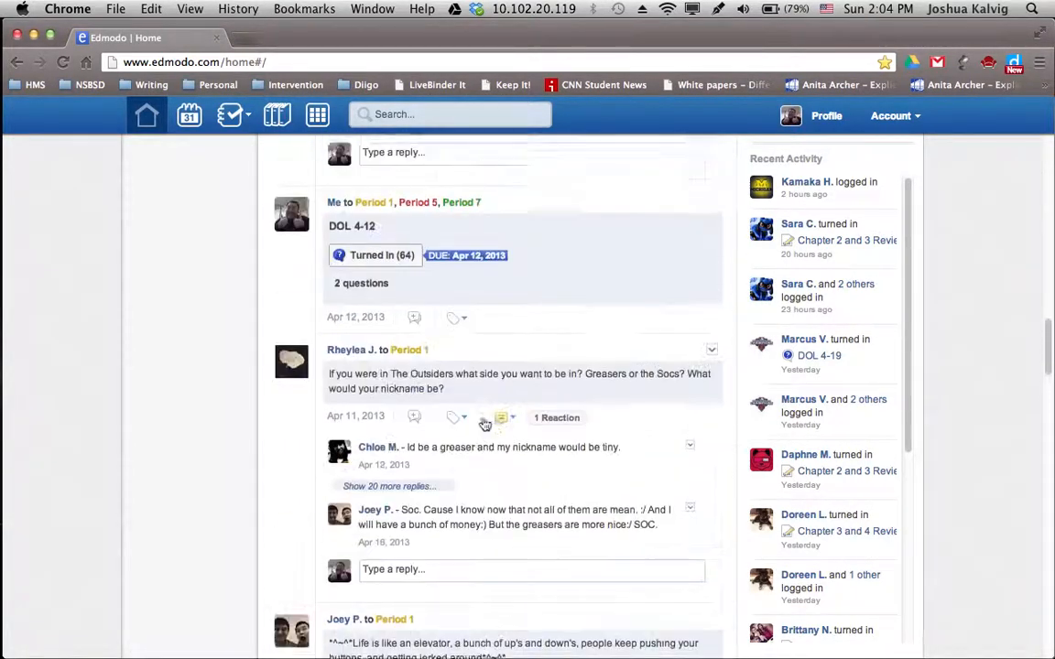
scroll(483, 423, "up", 3)
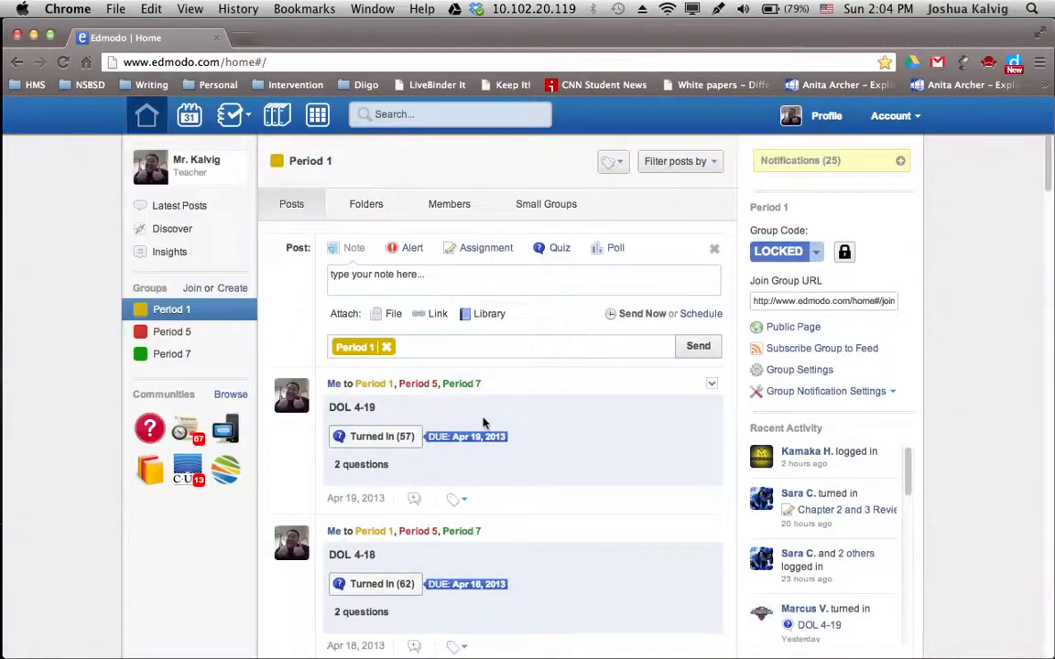
Change the post type to Alert, with its 140-character message box
left_click(409, 250)
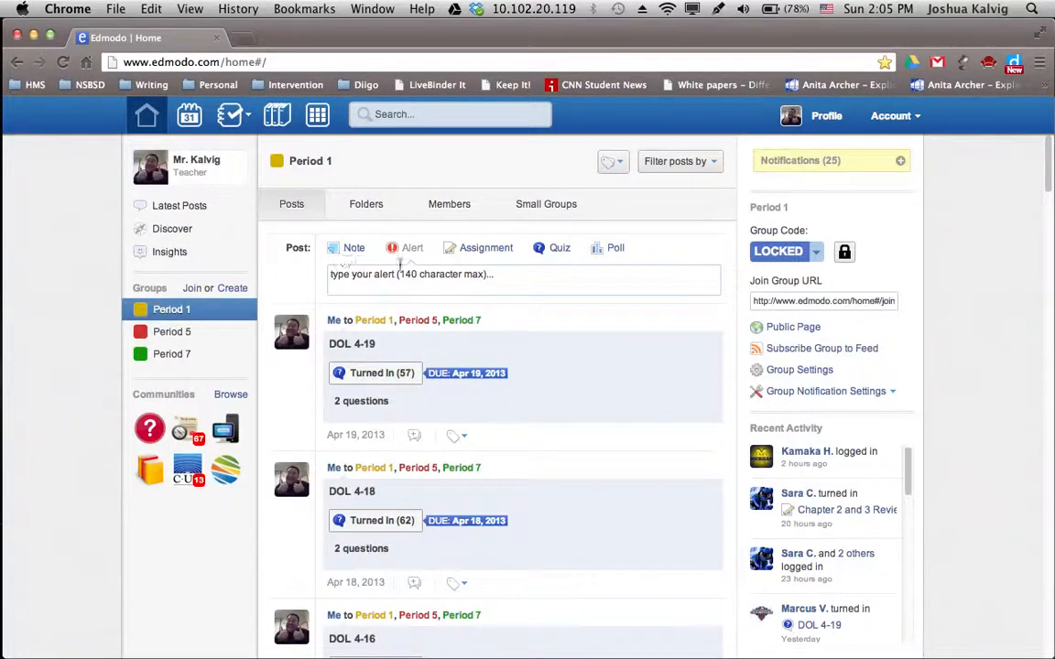
Change the post type to Assignment, showing title, description and due-date fields
left_click(481, 249)
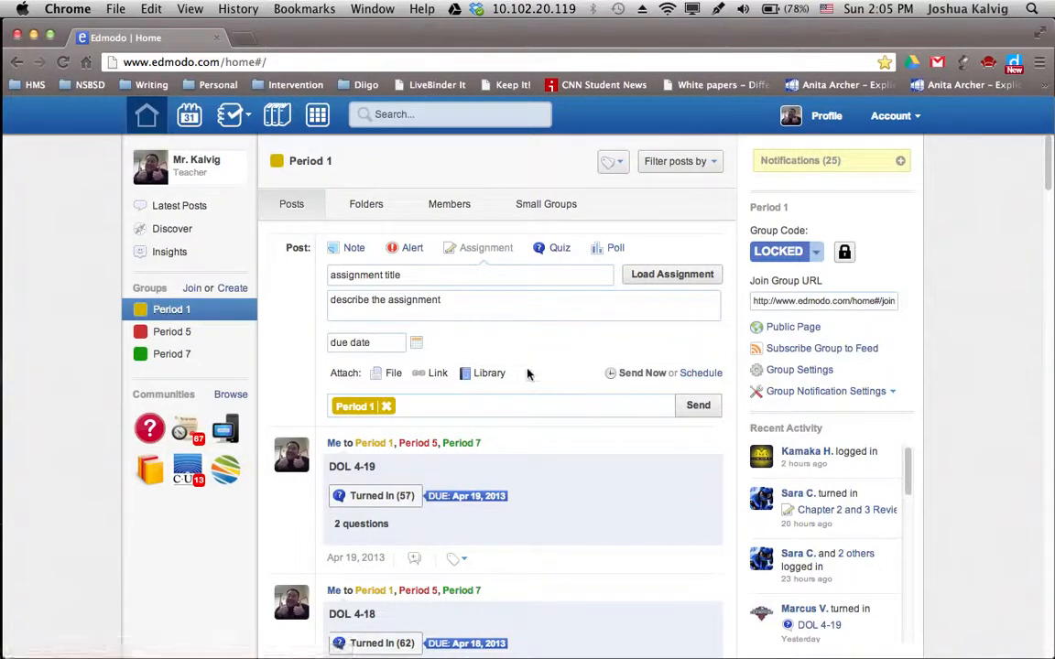
Type 'Period' in the assignment recipients to see Period 1, 5 and 7, keeping Period 1
left_click(443, 405)
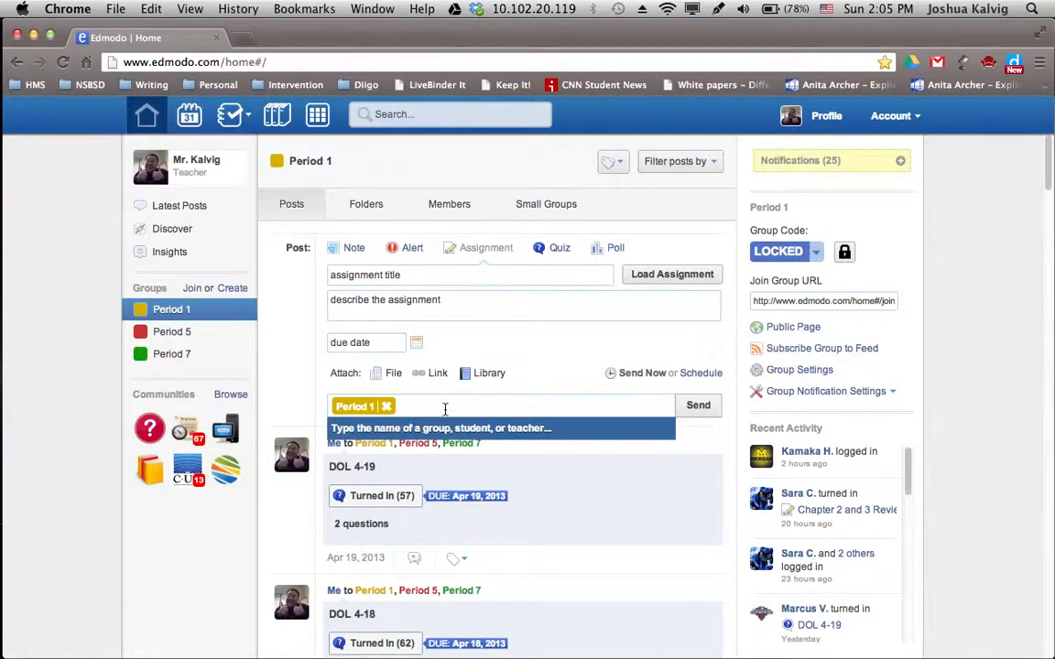
type("Period")
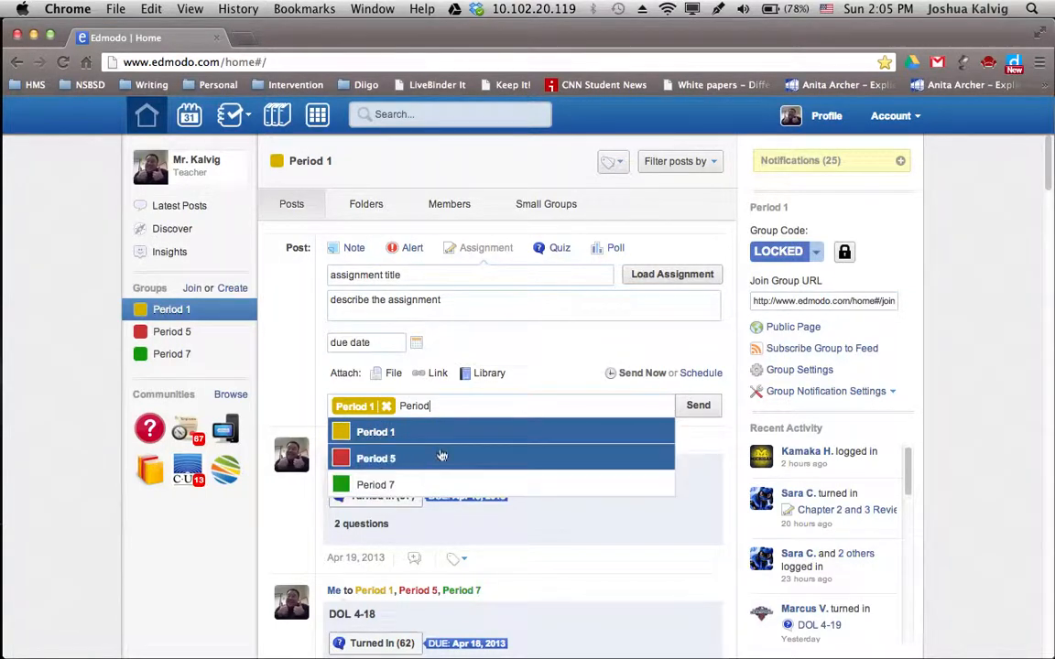
left_click(554, 360)
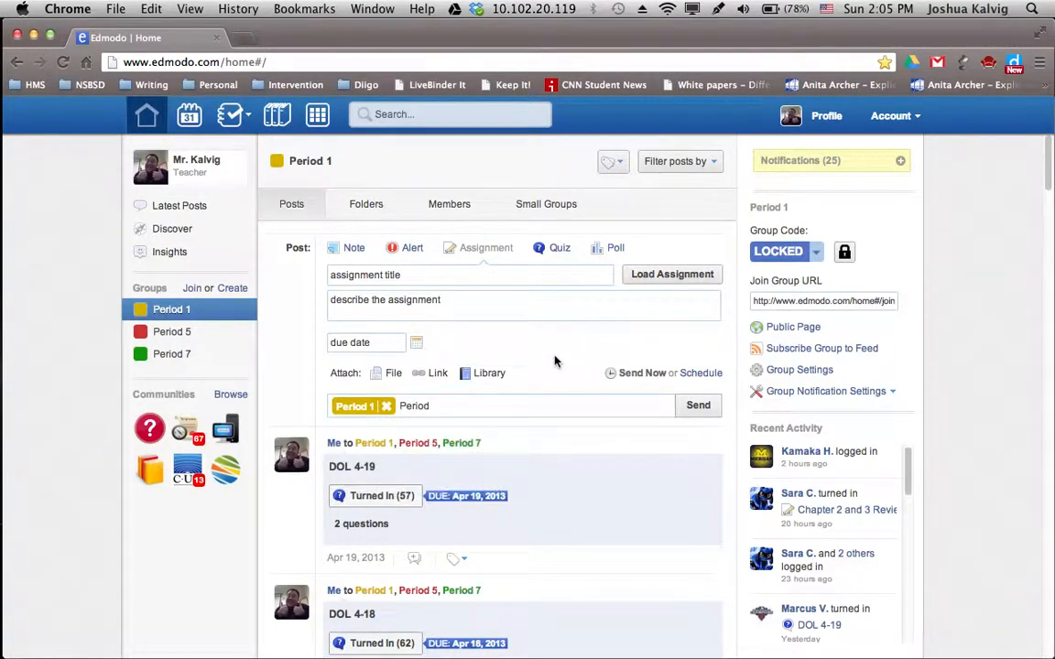
scroll(554, 360, "down", 8)
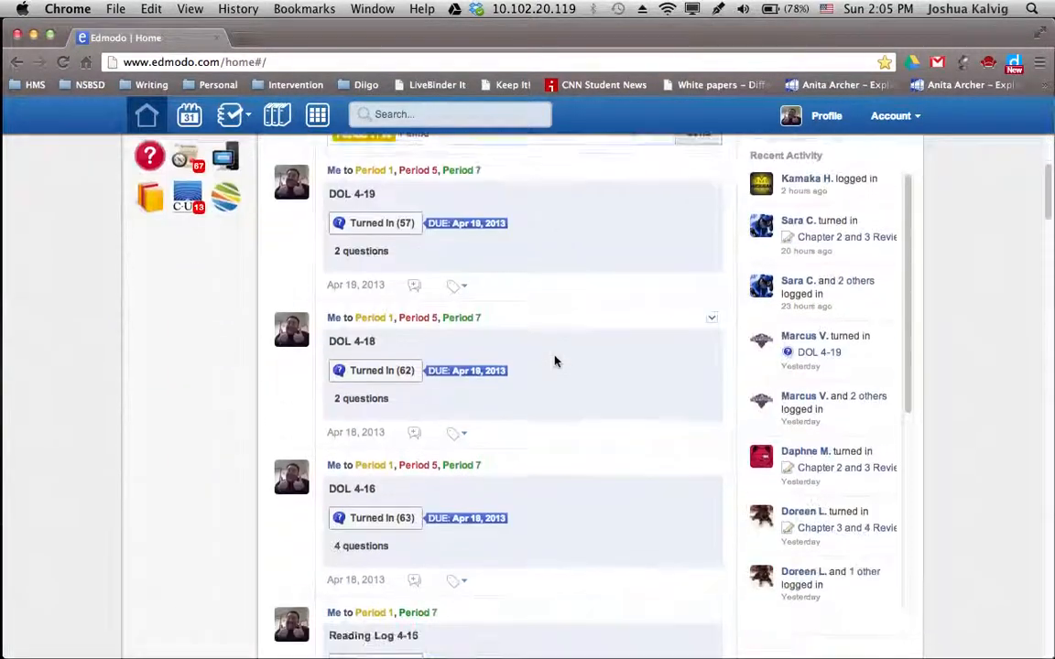
scroll(554, 360, "down", 5)
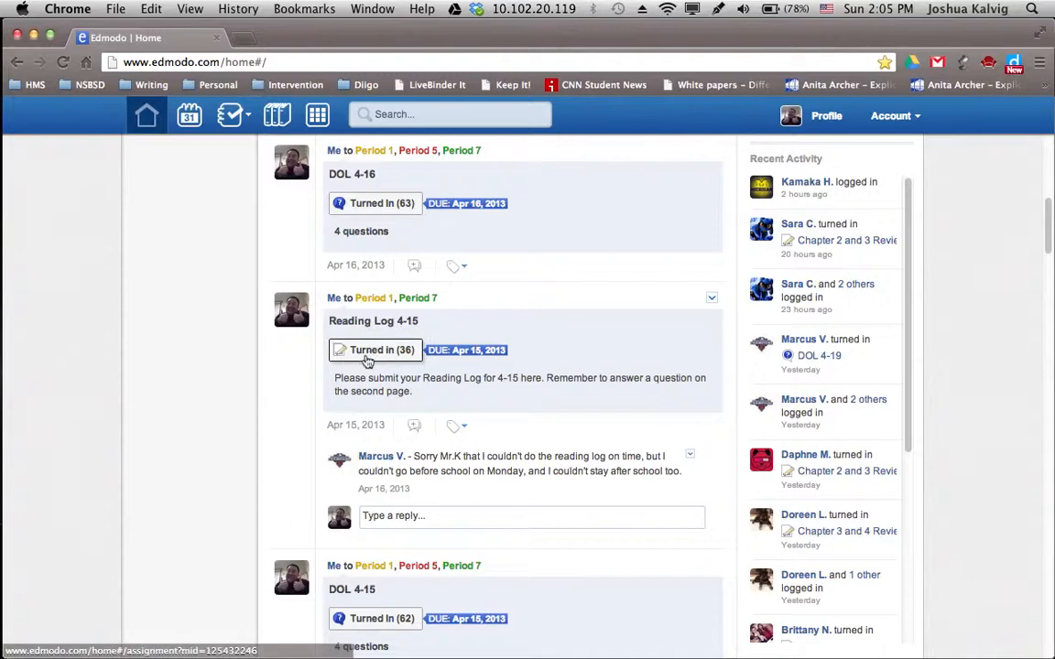
scroll(577, 381, "up", 9)
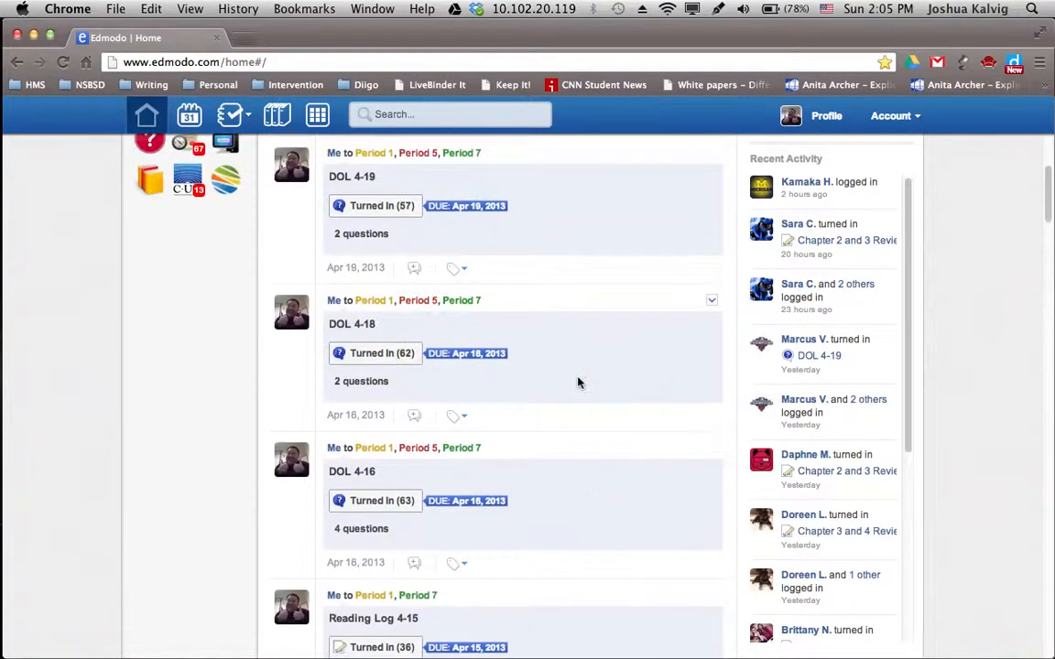
scroll(578, 383, "up", 4)
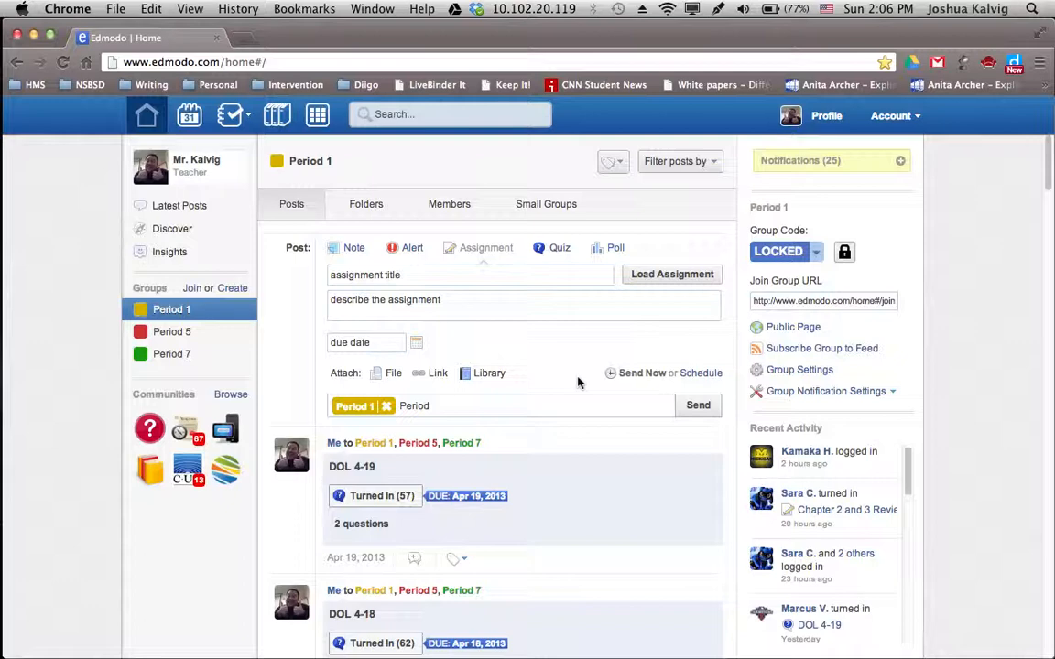
Change the post type to Quiz, offering create-new or load-previous quiz options
left_click(554, 251)
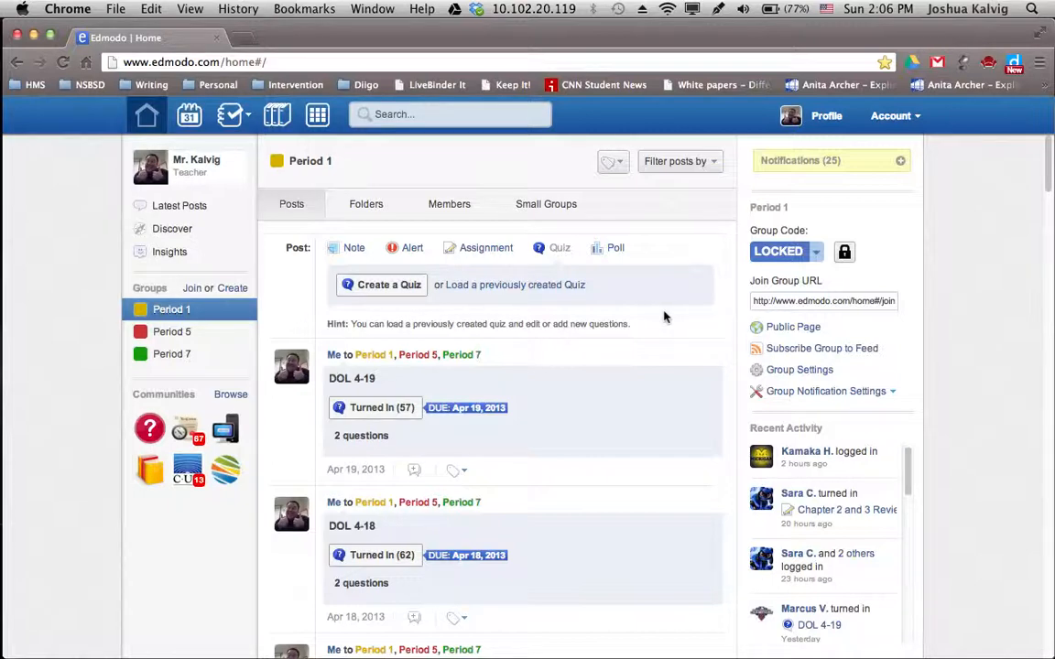
scroll(664, 317, "down", 3)
scroll(665, 317, "up", 2)
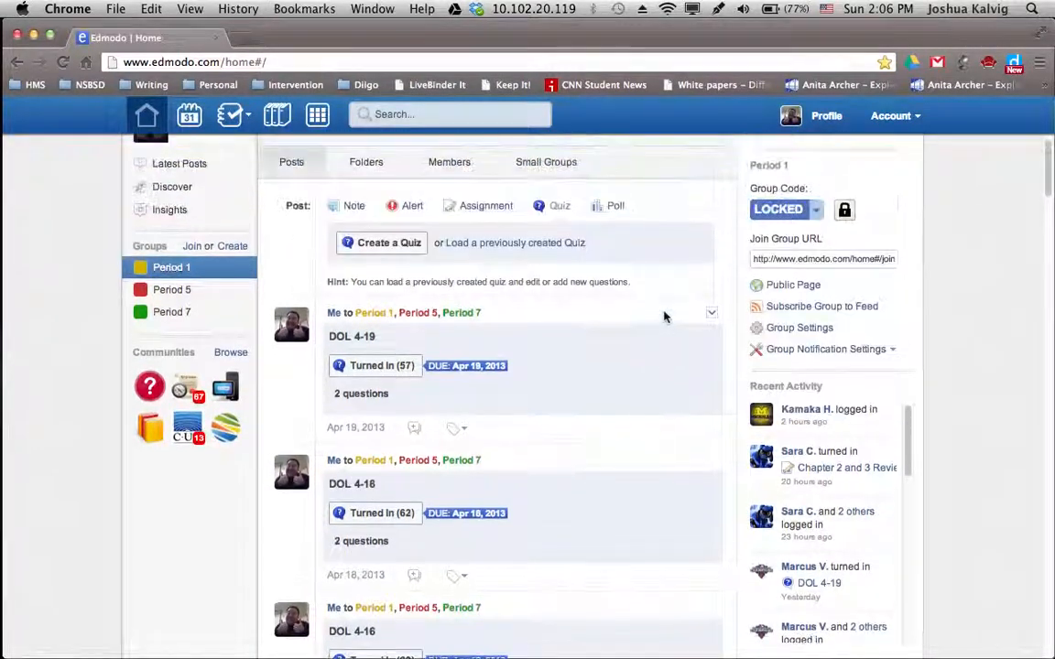
scroll(665, 317, "up", 1)
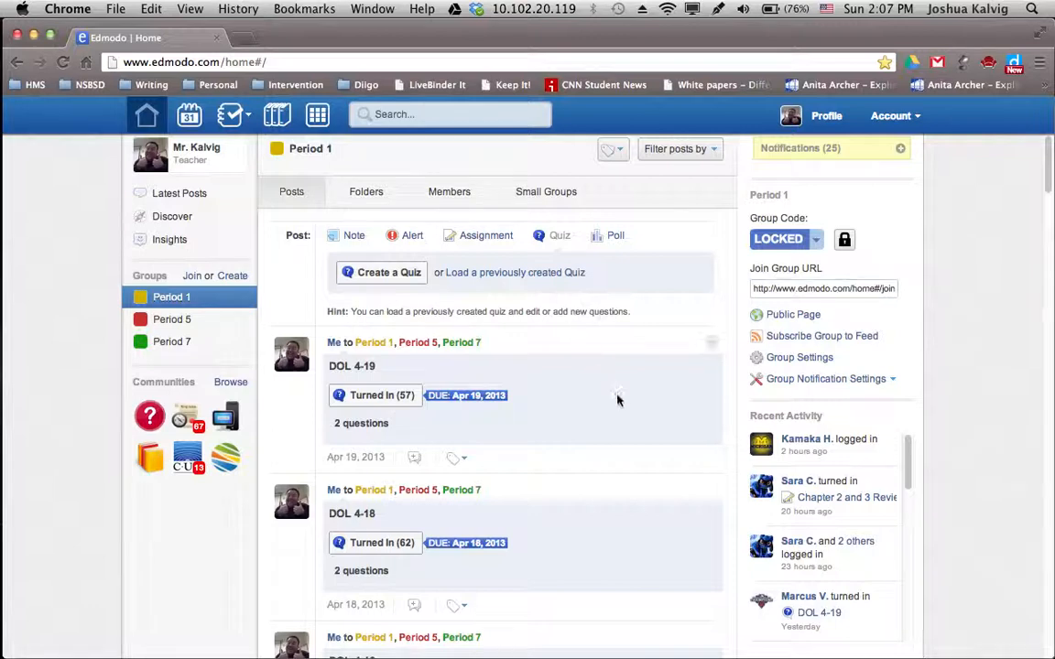
Change the post type to Poll with its question field
left_click(605, 243)
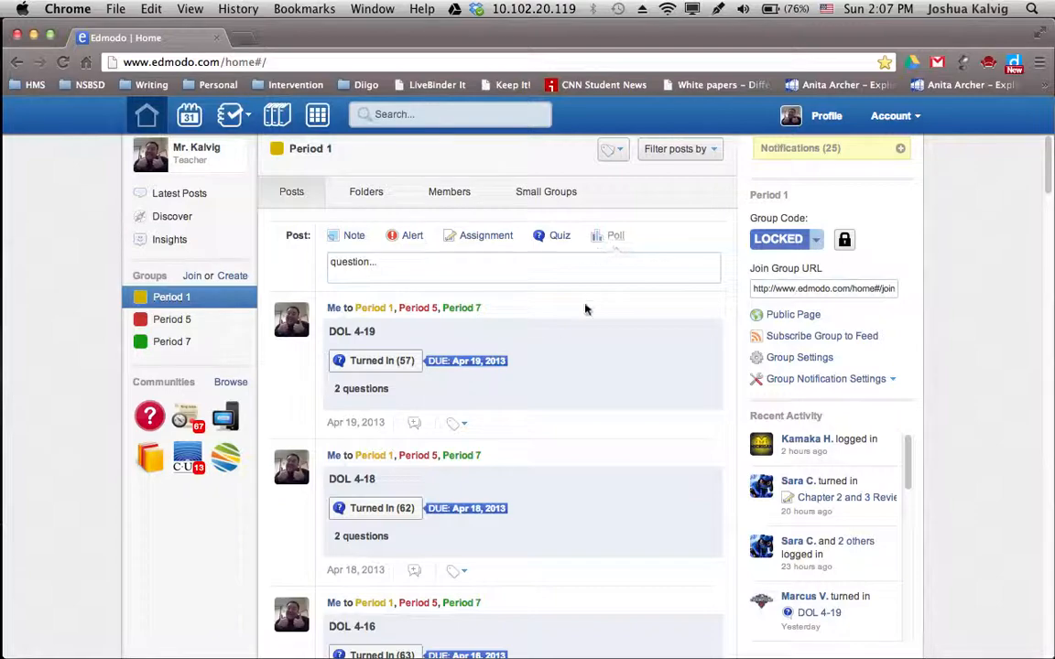
scroll(531, 313, "down", 20)
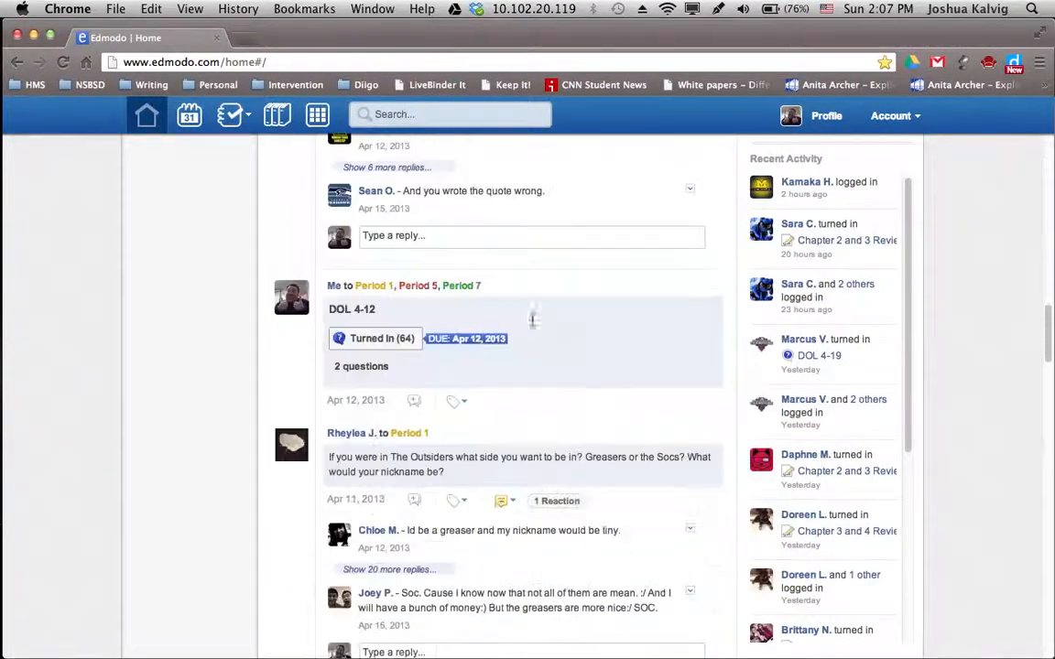
scroll(533, 322, "down", 20)
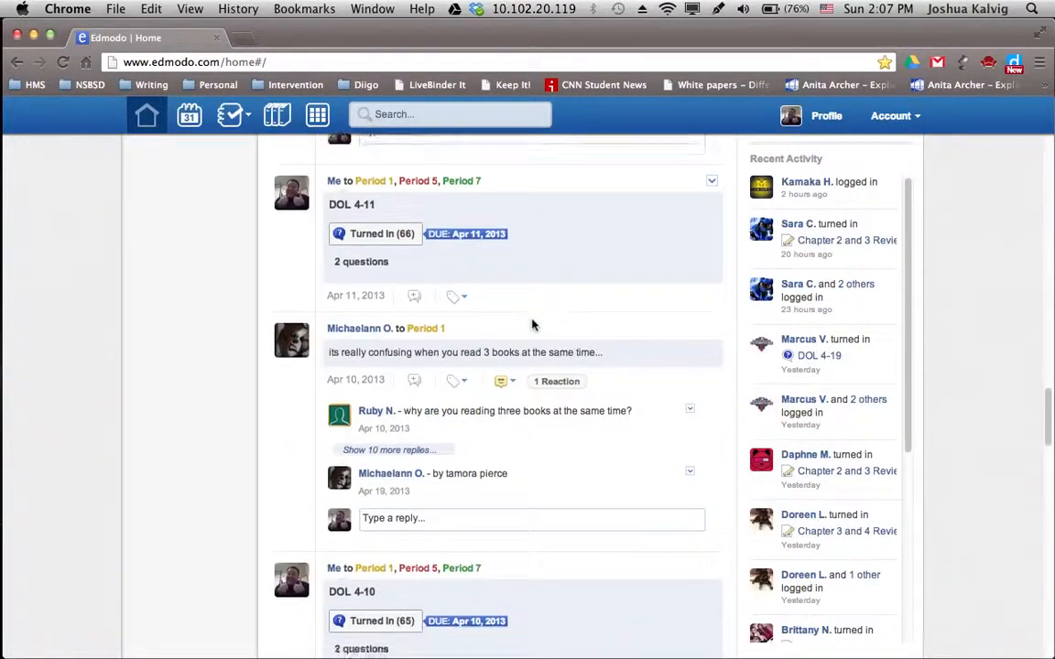
scroll(533, 324, "down", 10)
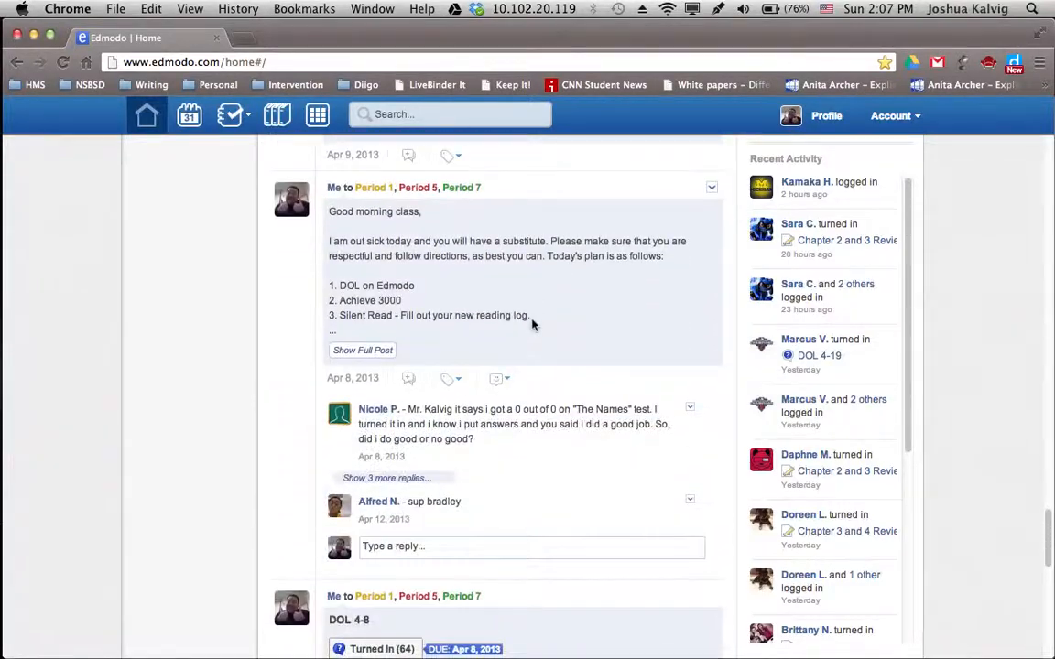
scroll(533, 325, "down", 10)
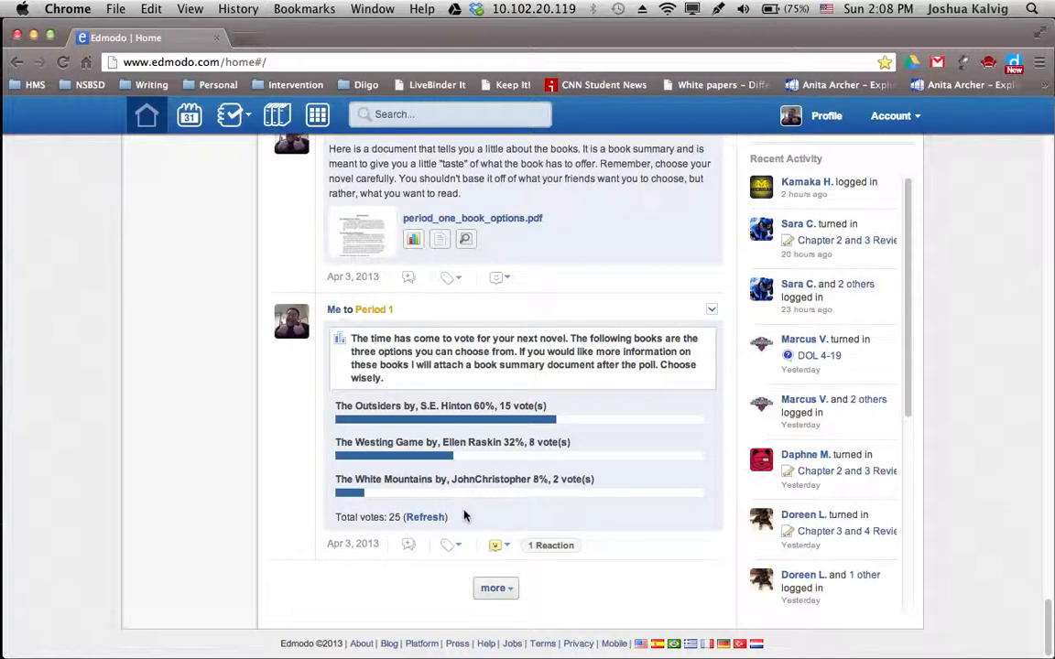
scroll(463, 516, "up", 15)
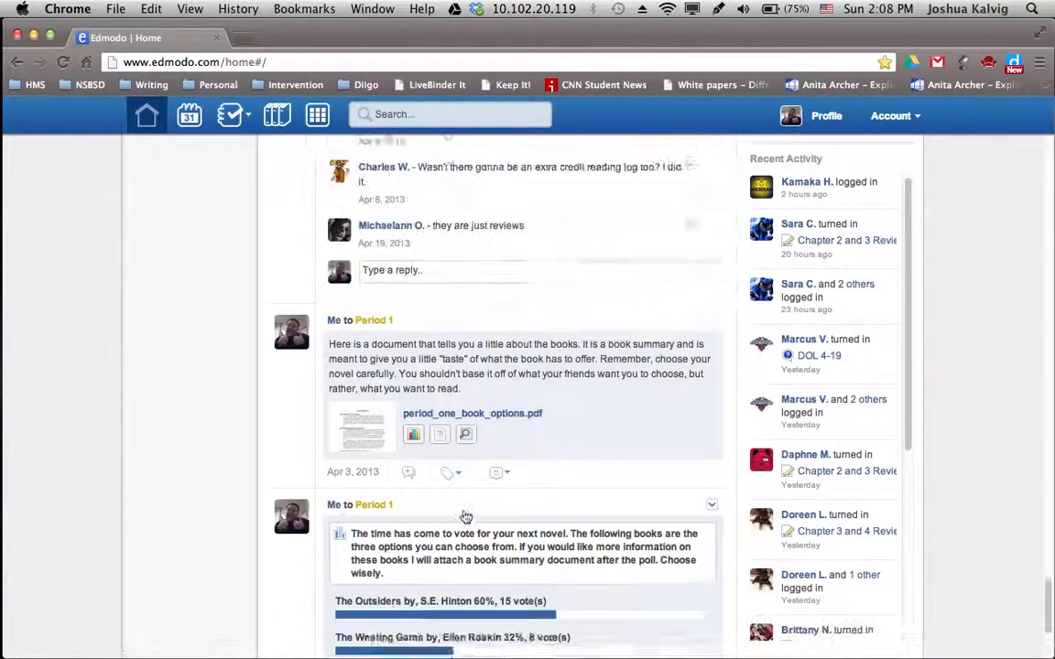
scroll(463, 516, "up", 15)
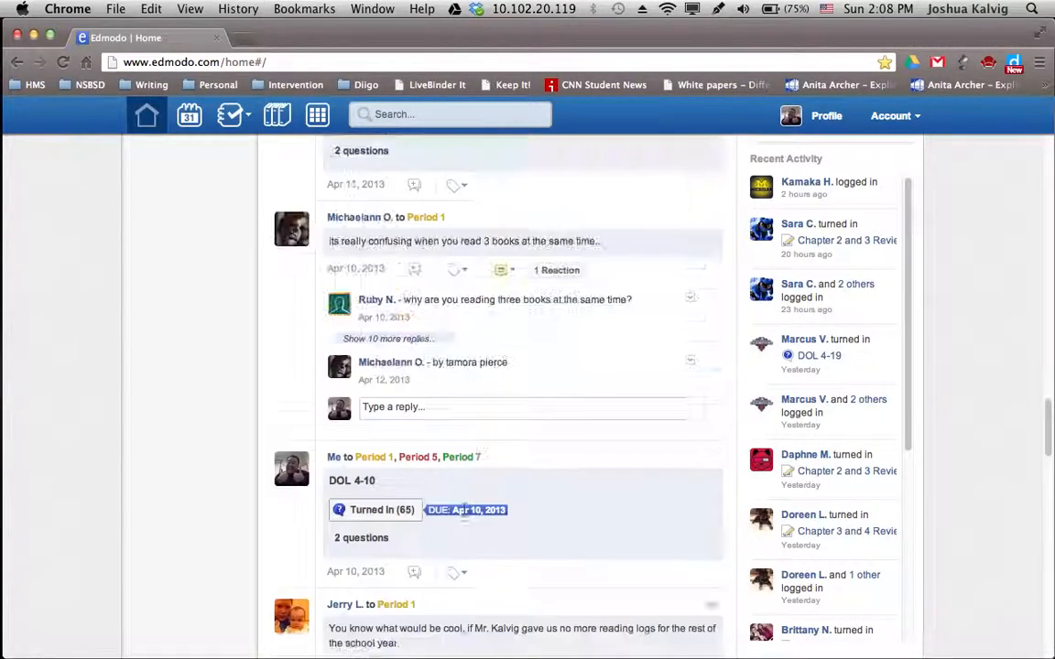
scroll(464, 517, "up", 15)
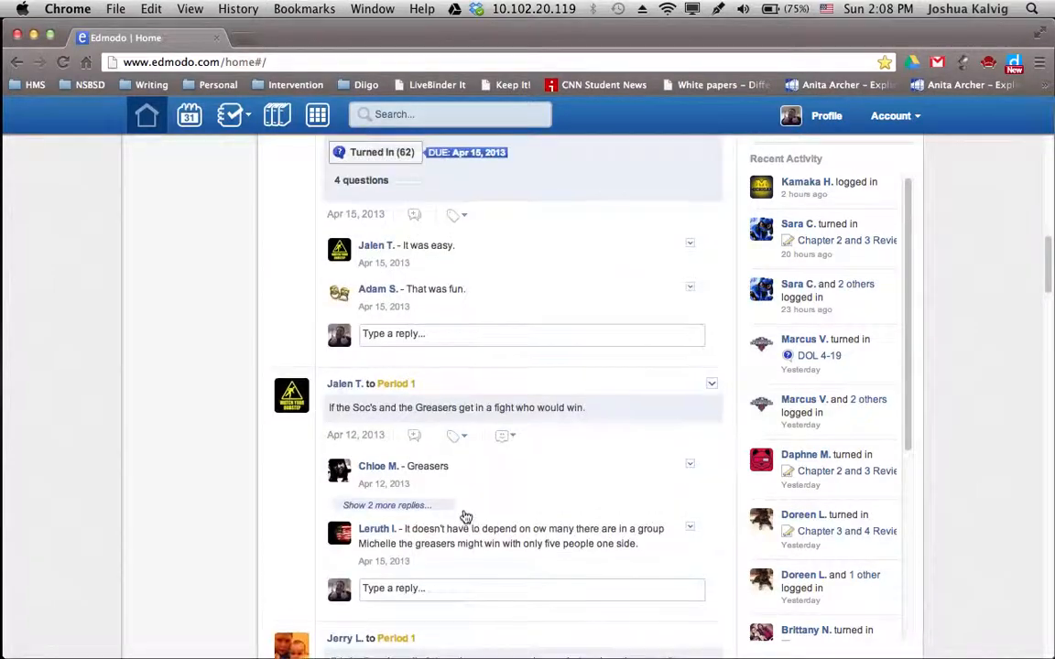